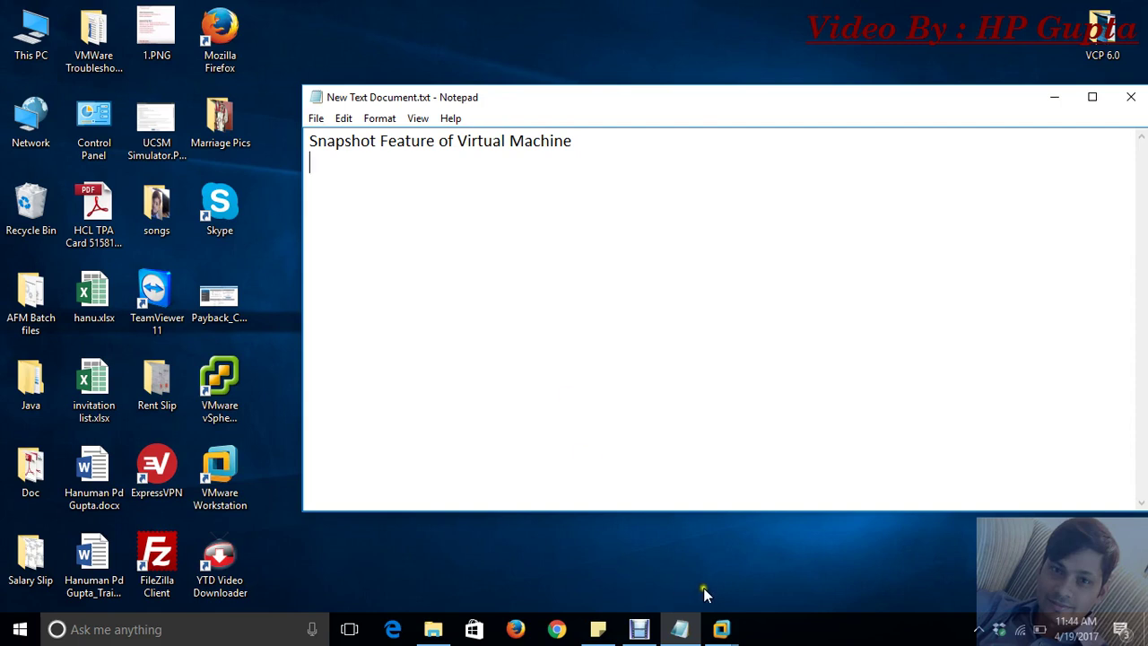
Switch to the Windows 7 Demo virtual machine in VMware Workstation and start taking a snapshot of it.
mouse_move(729, 630)
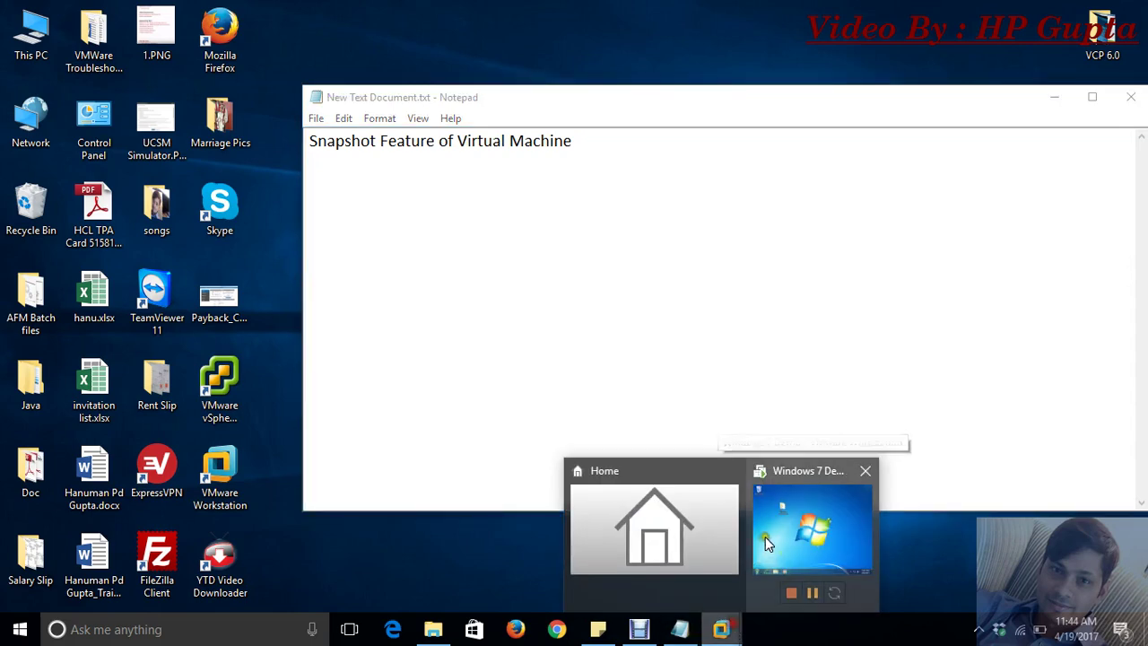
click(812, 529)
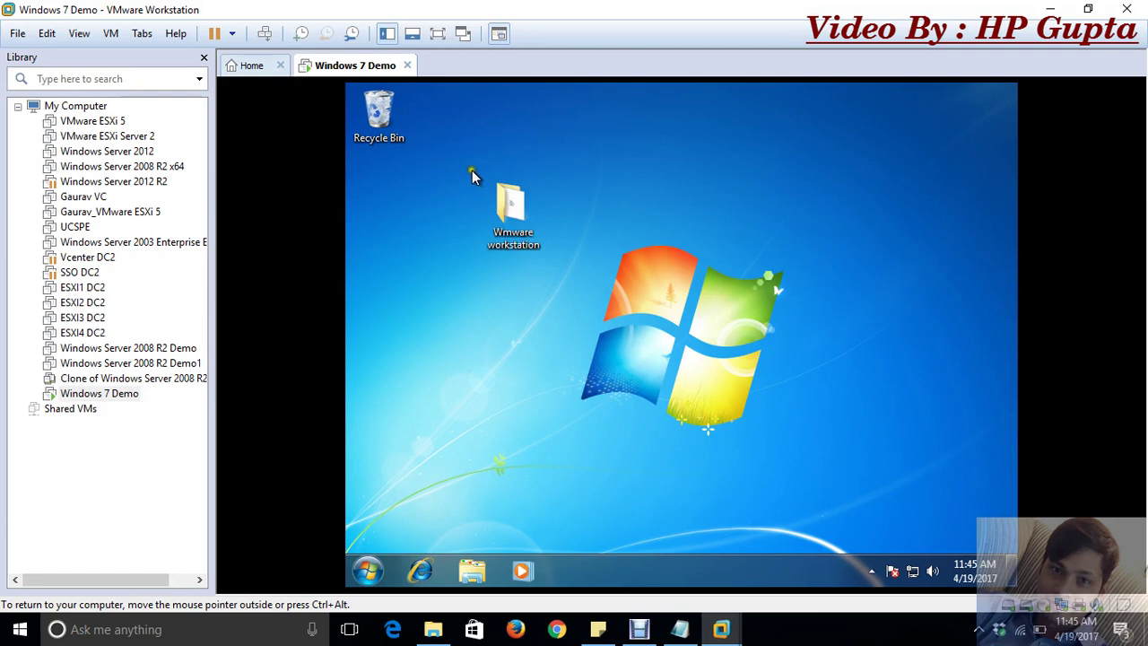
right_click(376, 68)
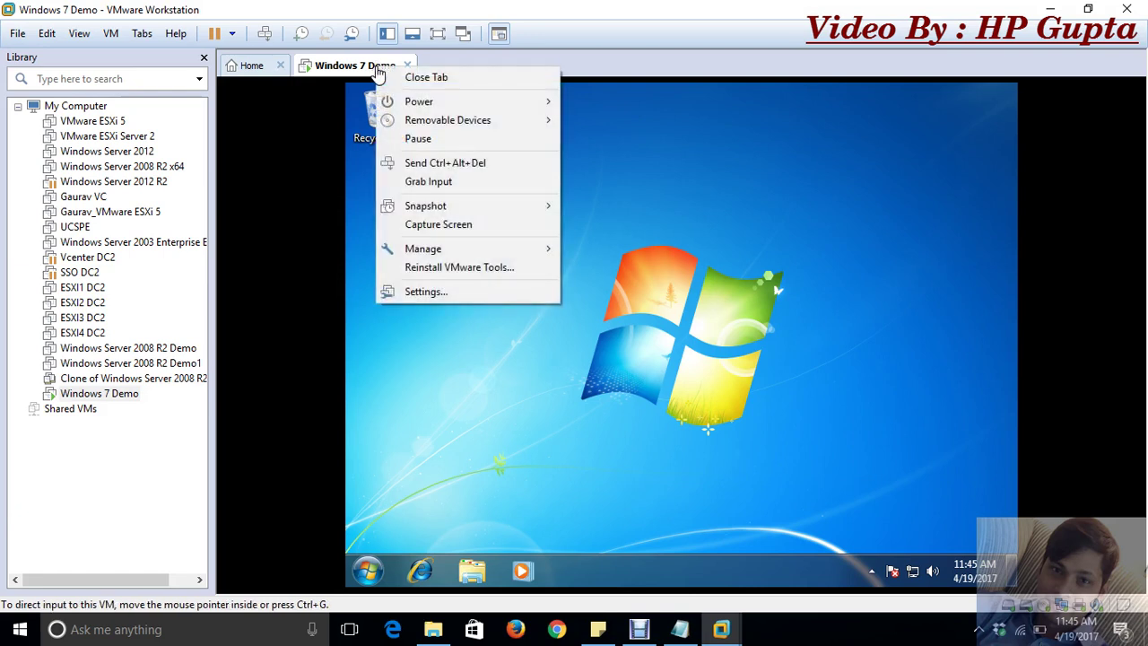
mouse_move(454, 210)
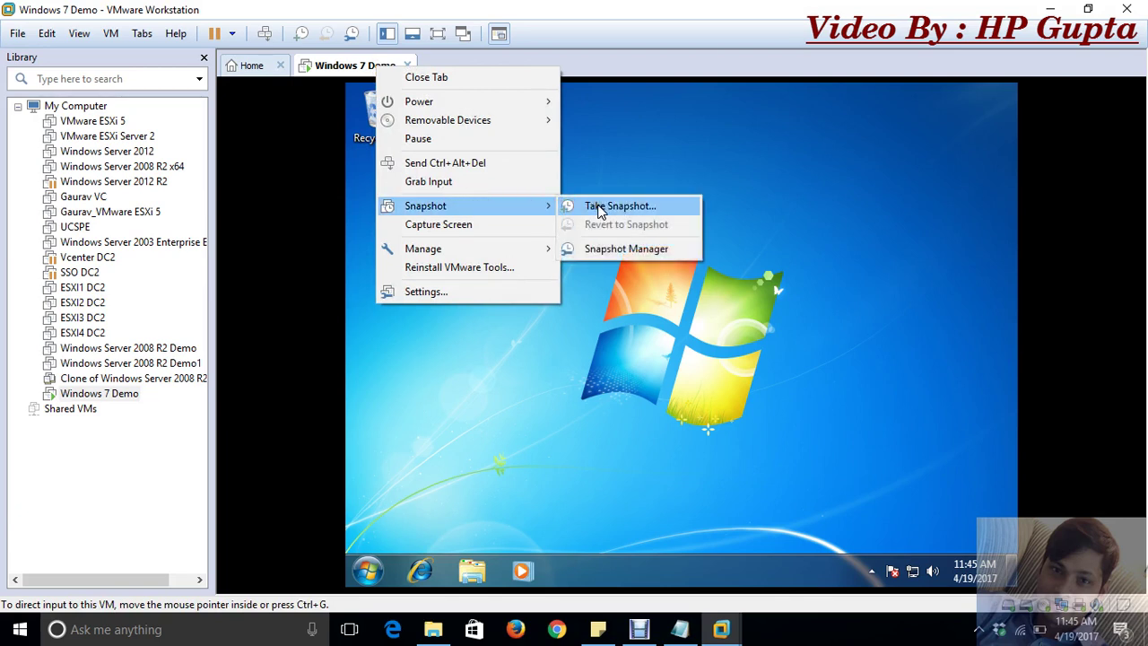
click(124, 397)
right_click(124, 401)
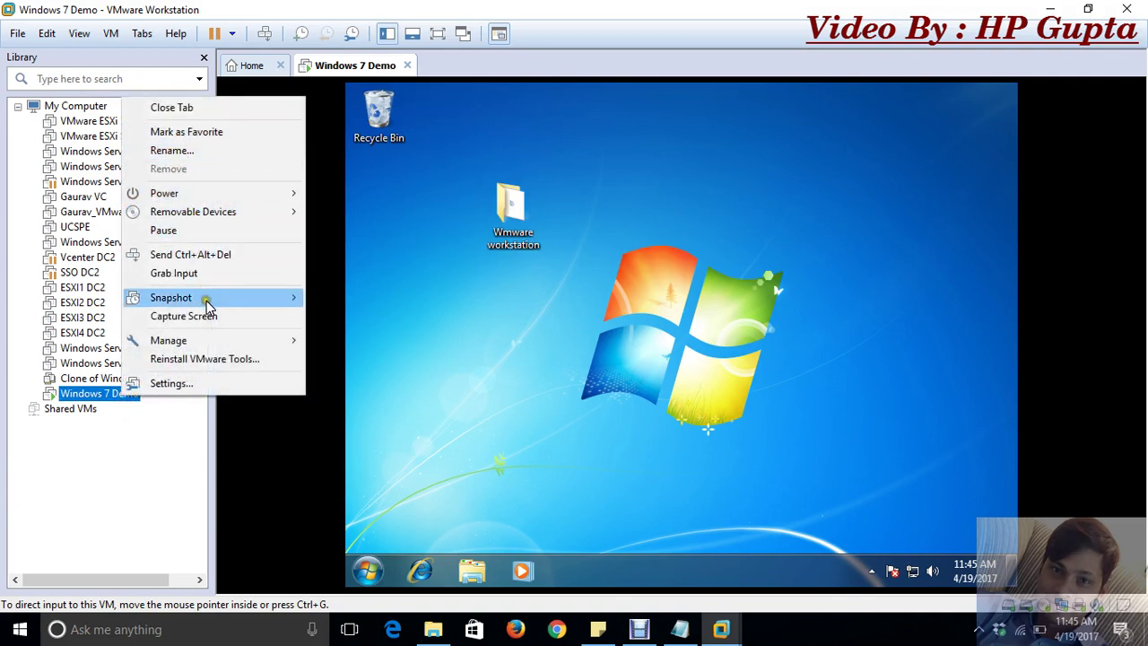
mouse_move(207, 301)
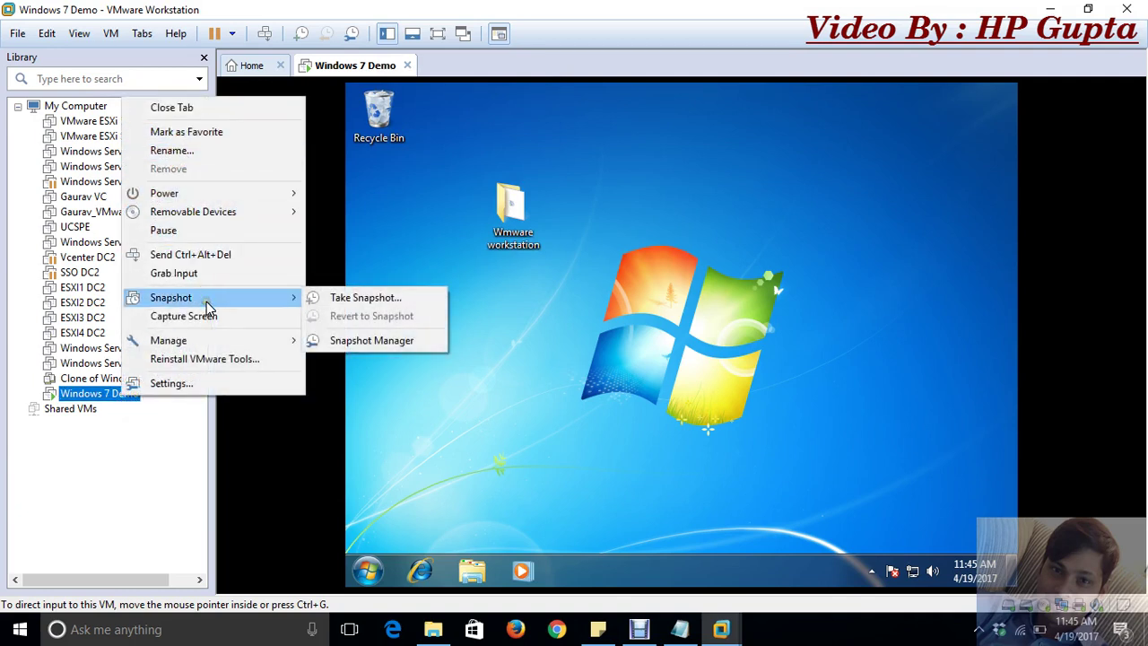
click(385, 301)
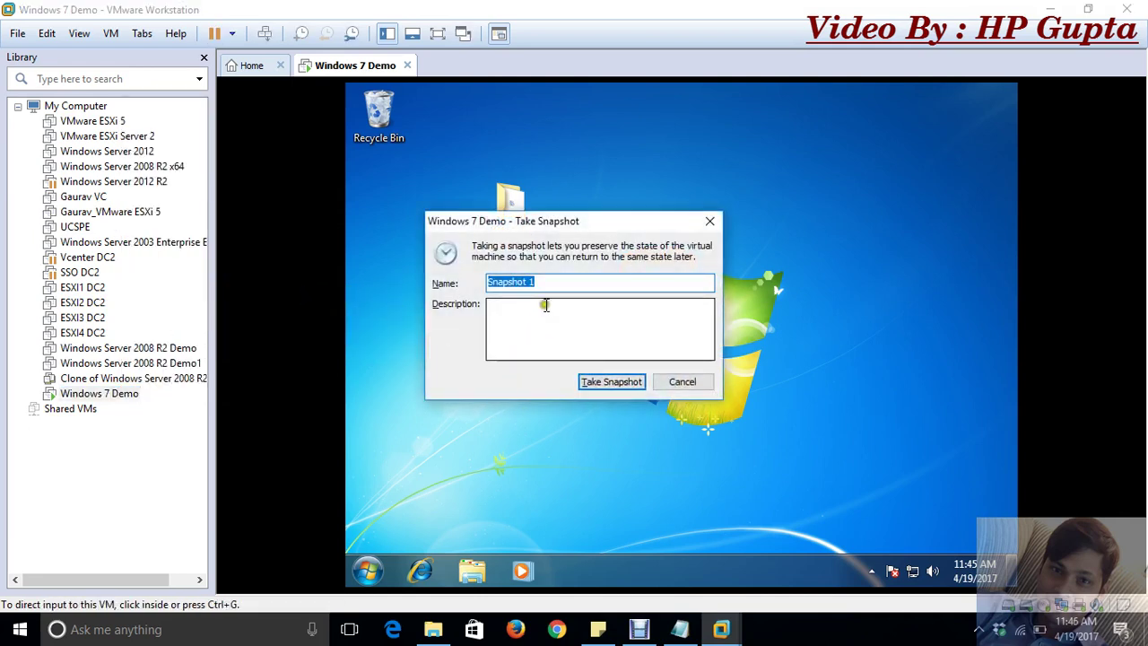
Name the snapshot "Fresh OS with DB Installation", leave the description empty and take it.
text(Fresh OS wi)
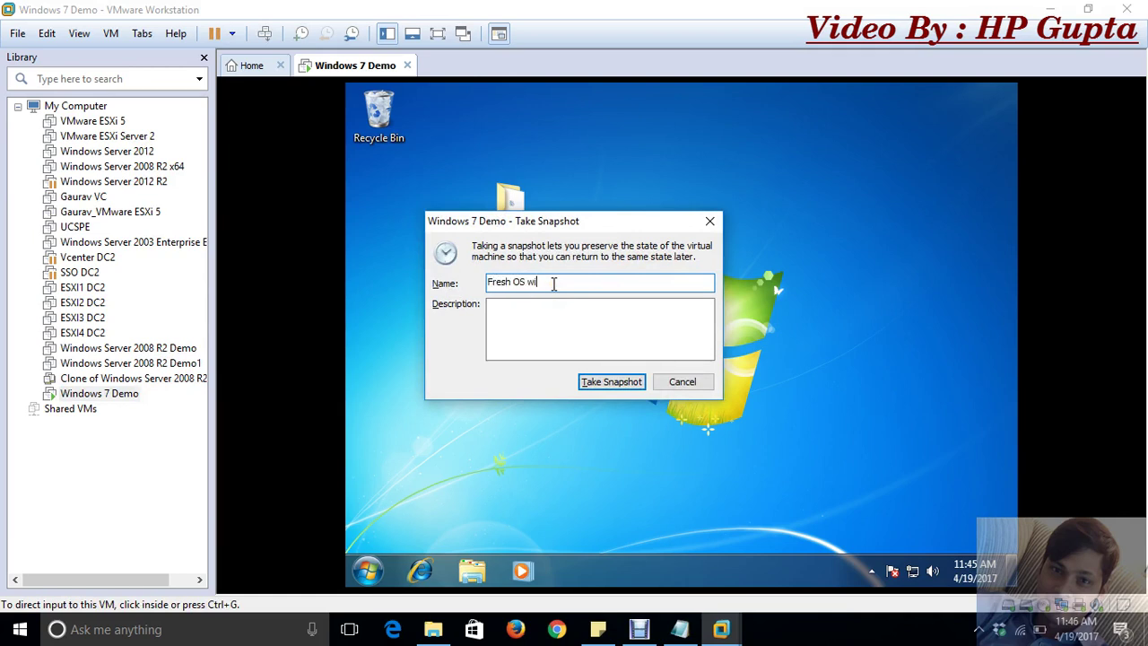
text(th DB Installation)
key(Tab)
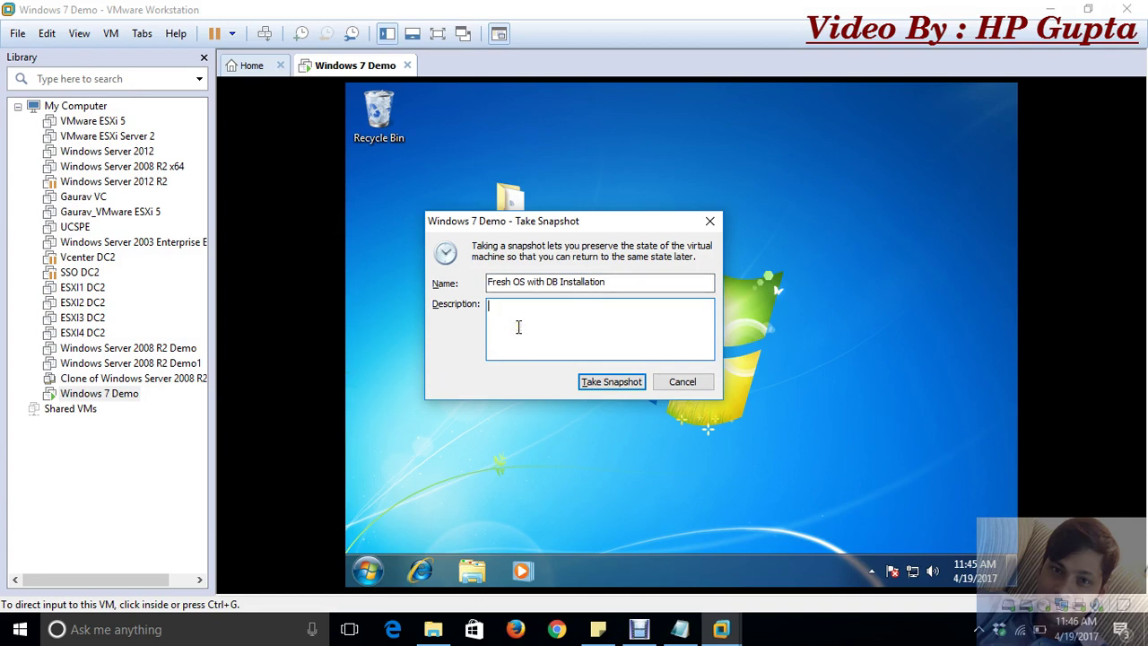
click(610, 384)
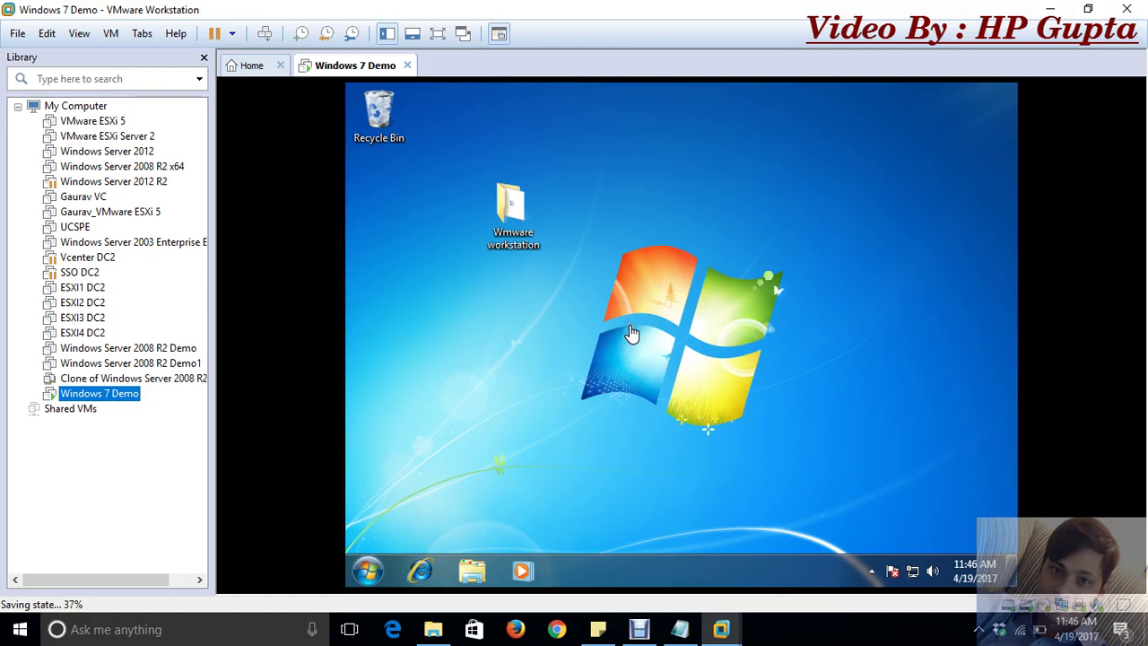
Create a folder named DB on the virtual machine's desktop and move it to the right of the Wmware workstation folder.
click(612, 277)
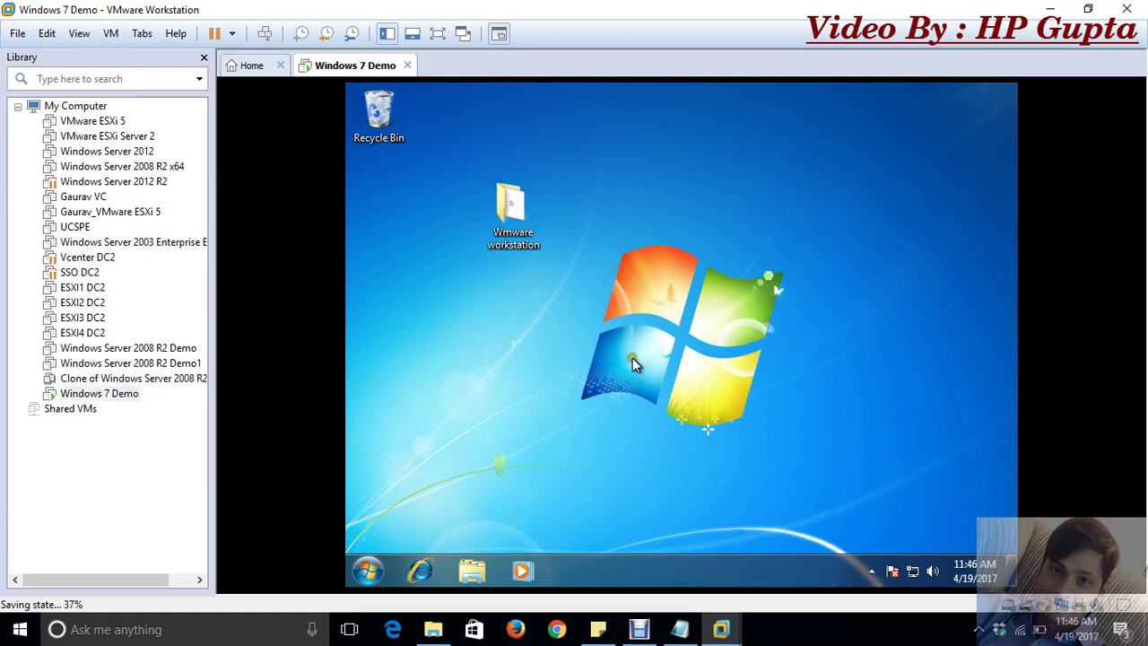
right_click(623, 309)
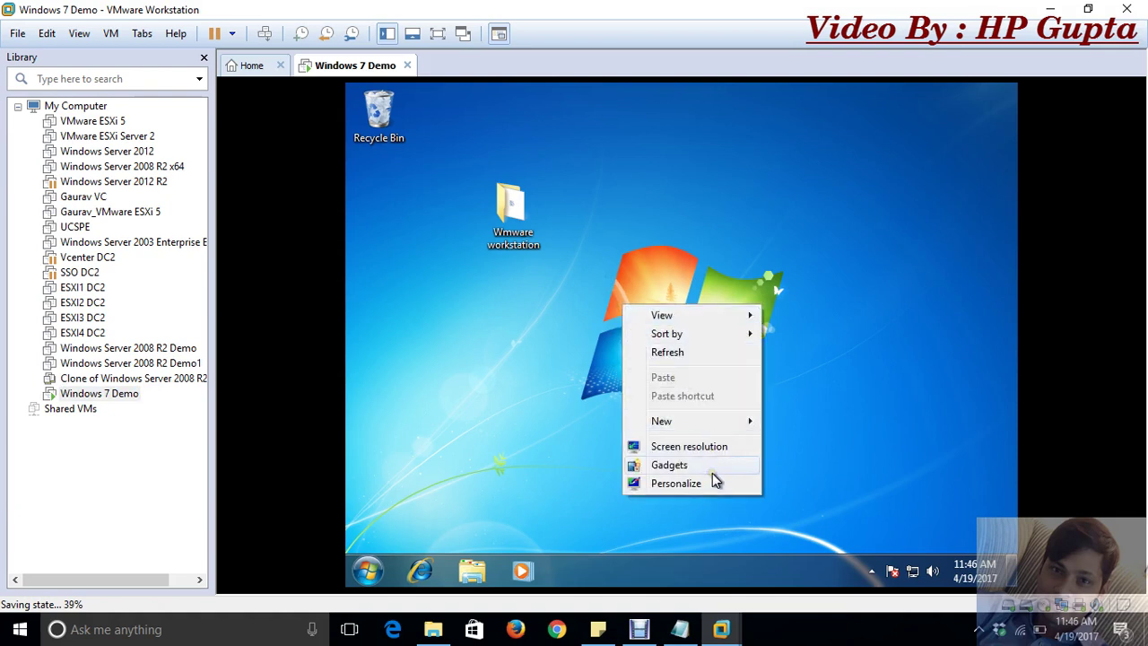
mouse_move(708, 422)
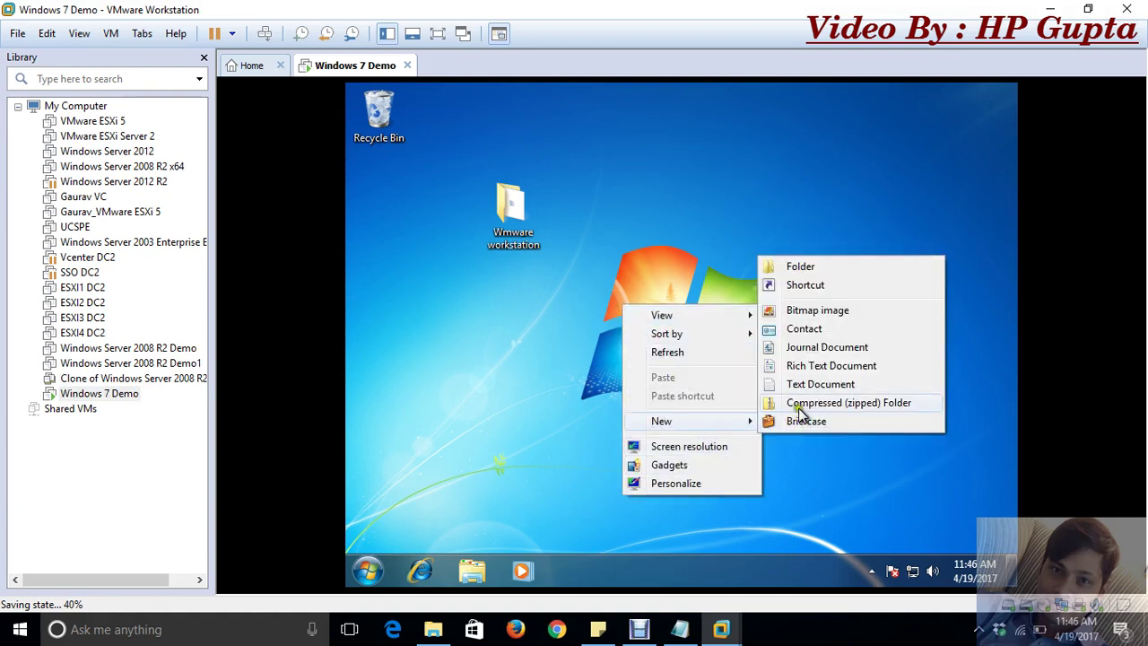
click(793, 269)
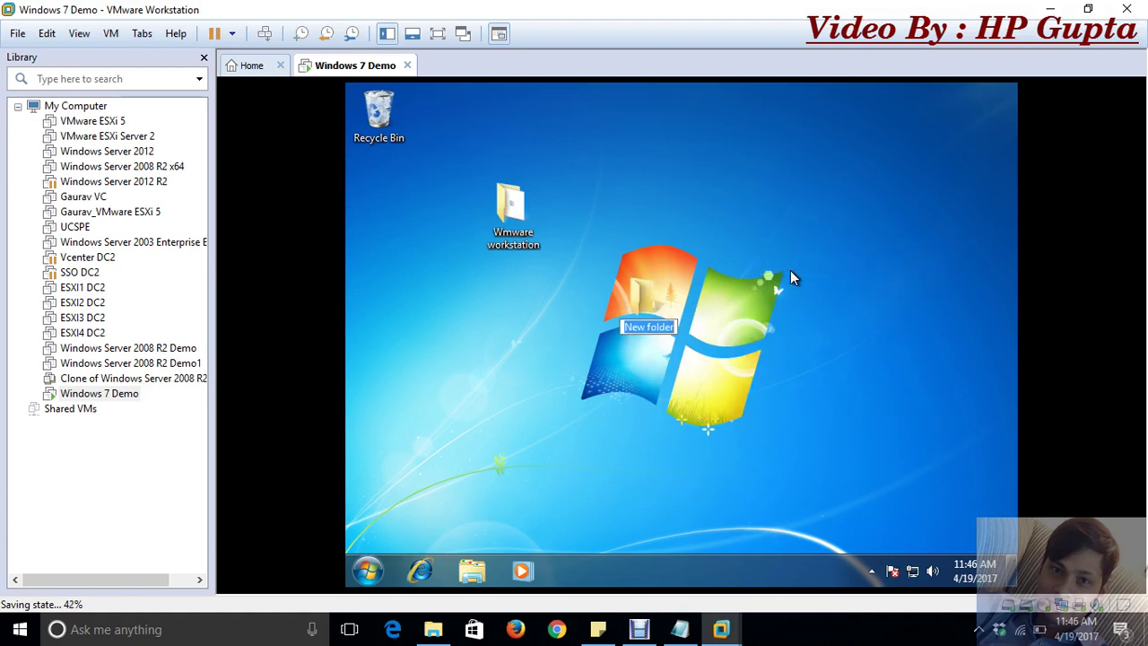
text(DB)
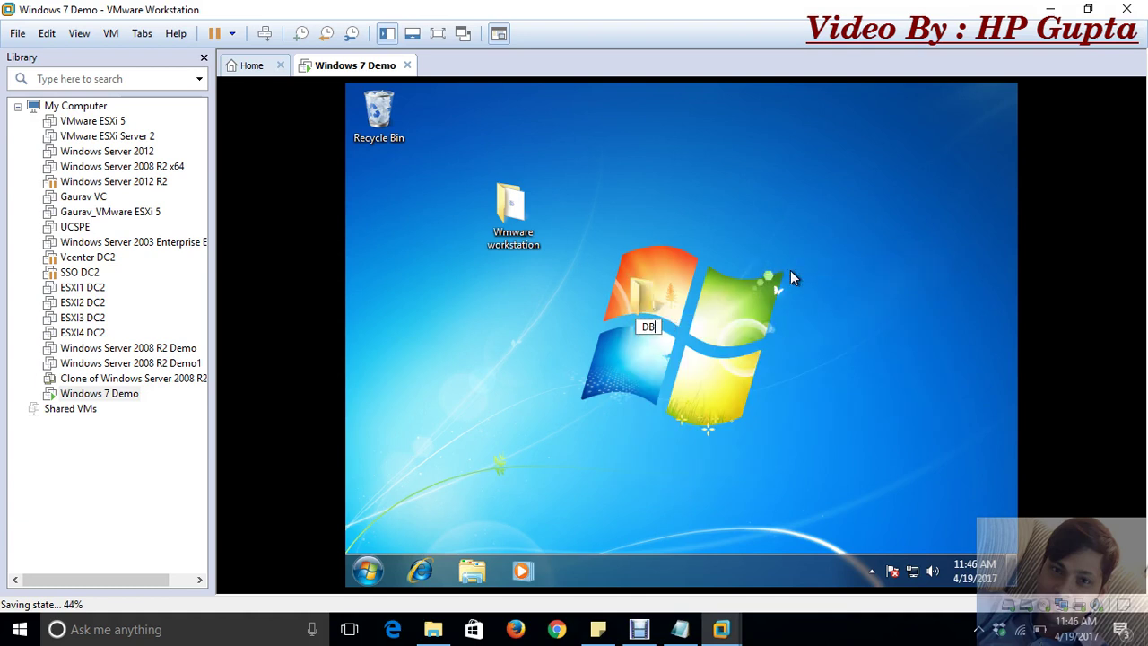
drag(640, 288, 777, 205)
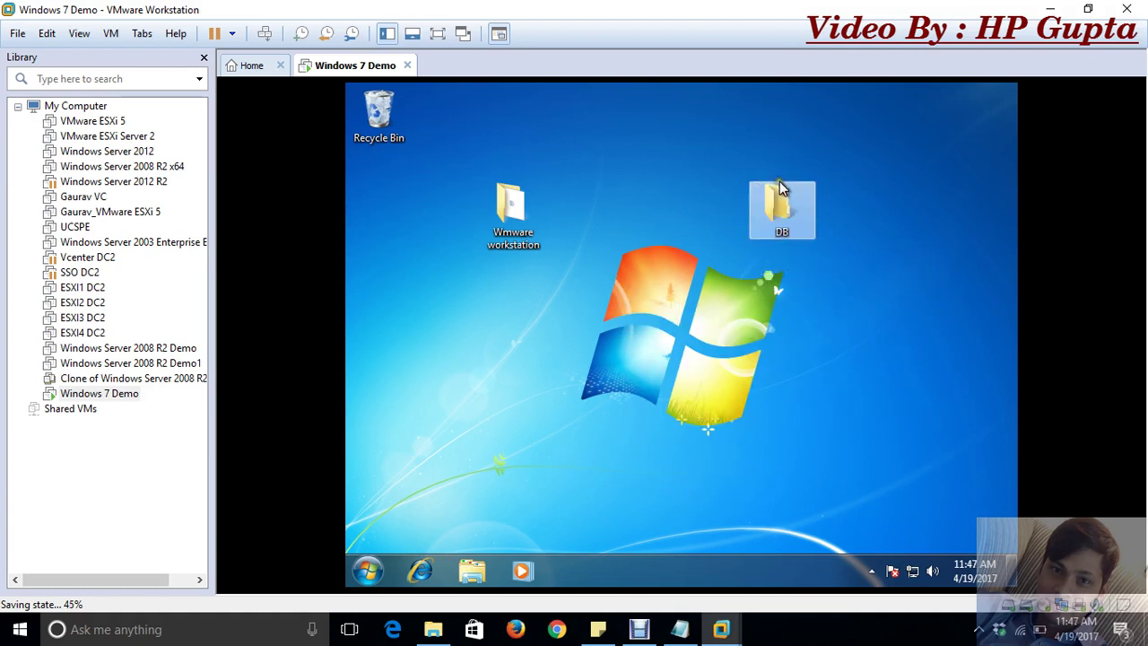
Create a text document named "Test file" on the virtual machine's desktop beside the DB folder.
right_click(687, 163)
mouse_move(771, 300)
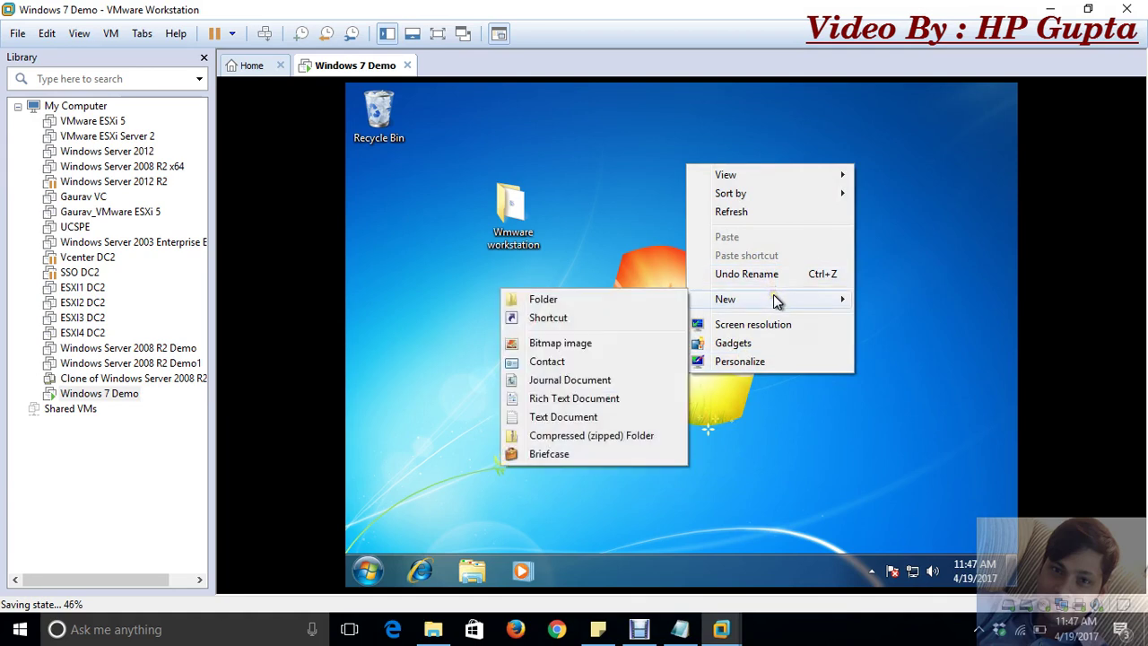
click(547, 417)
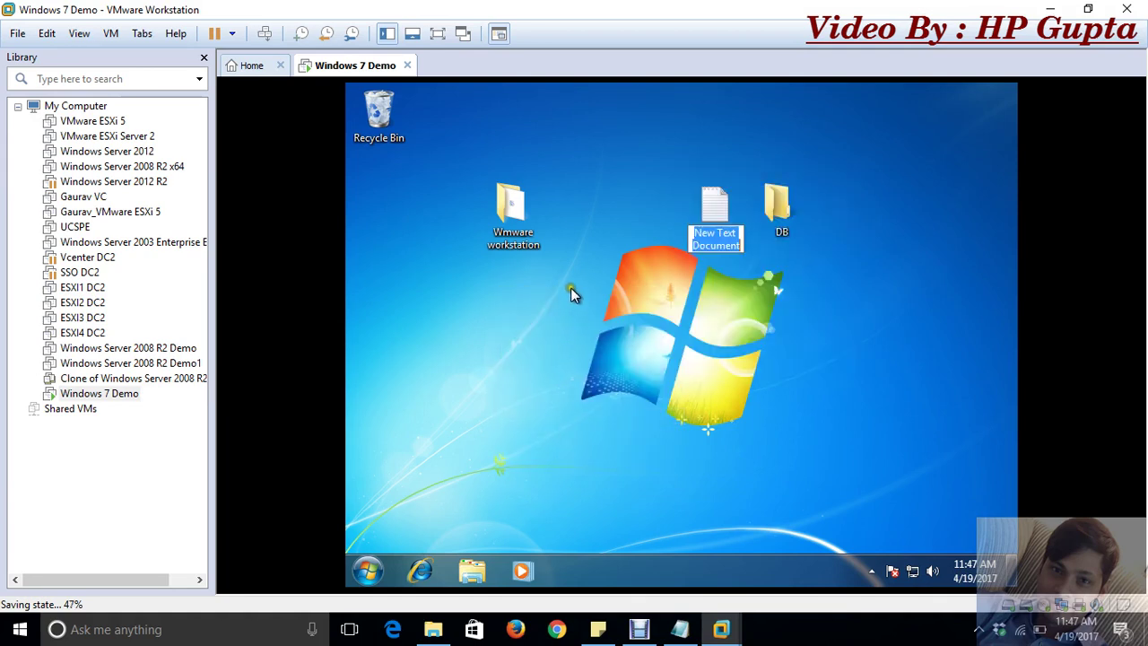
text(Tes)
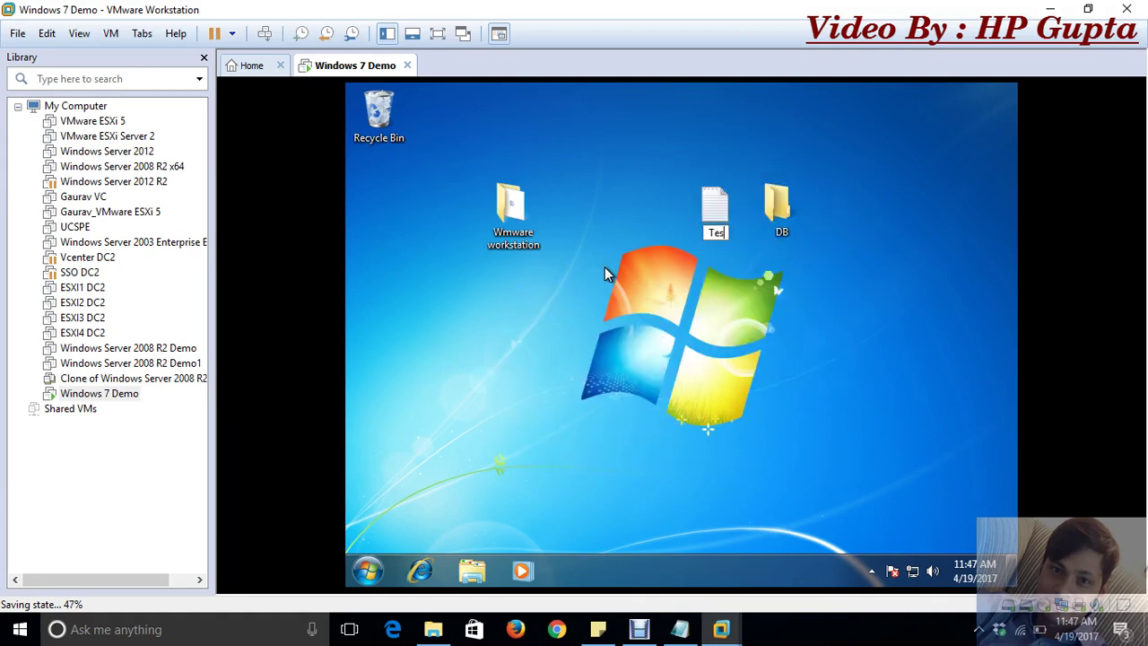
text(t file)
key(Return)
Create a bitmap image named "aa" on the virtual machine's desktop below the Wmware workstation folder.
right_click(499, 321)
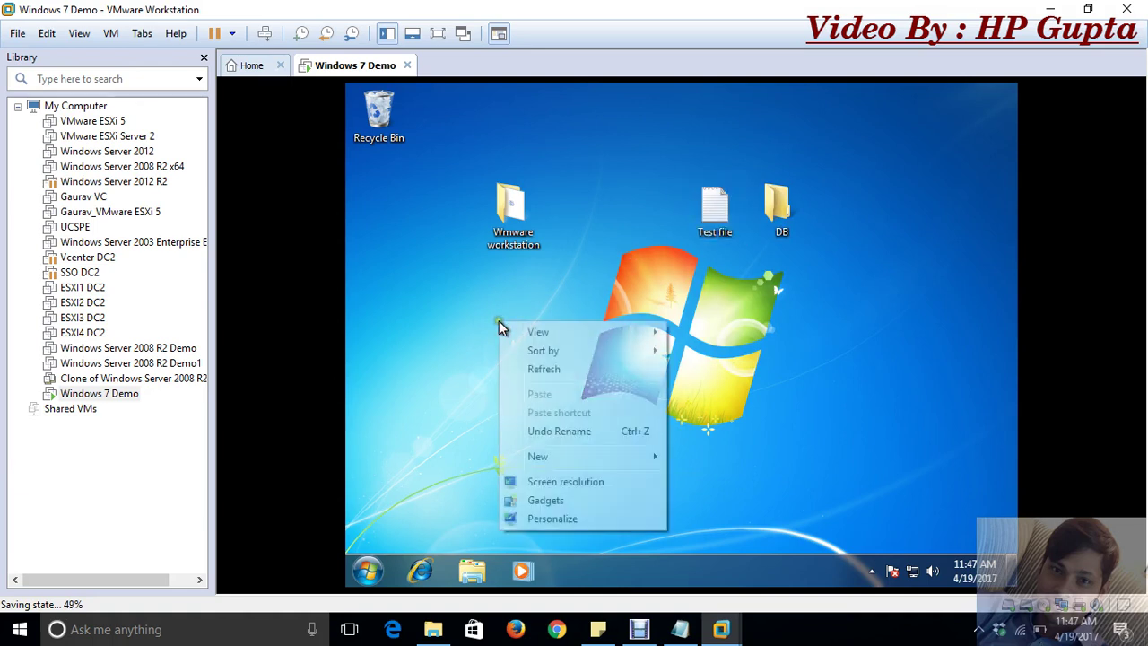
mouse_move(536, 463)
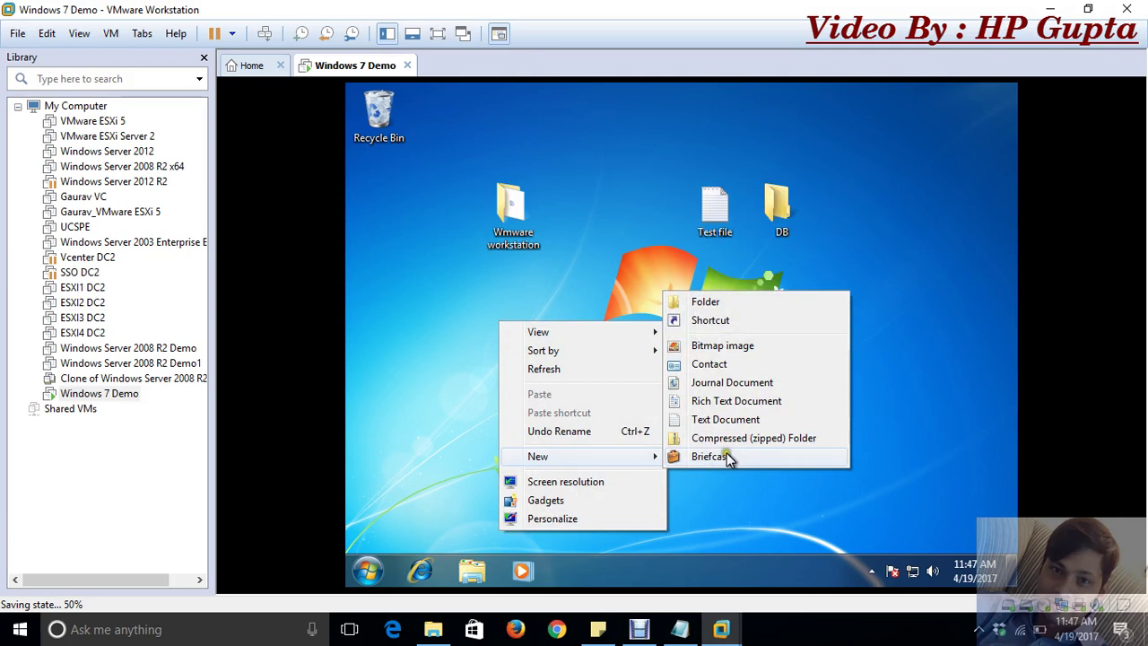
click(722, 345)
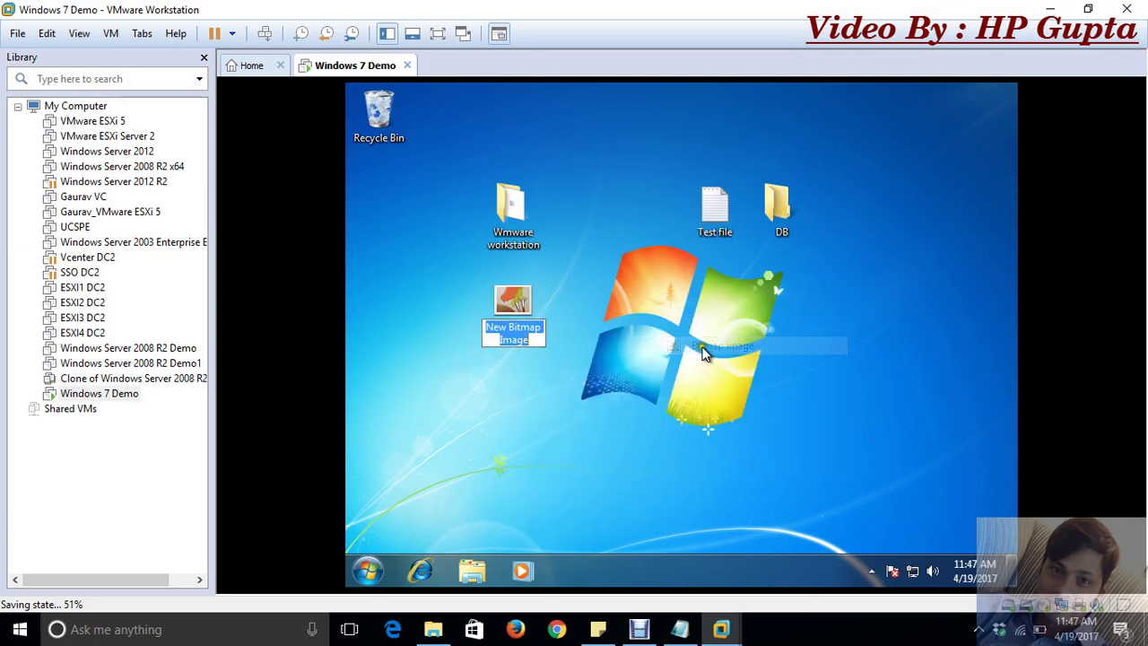
text(aa)
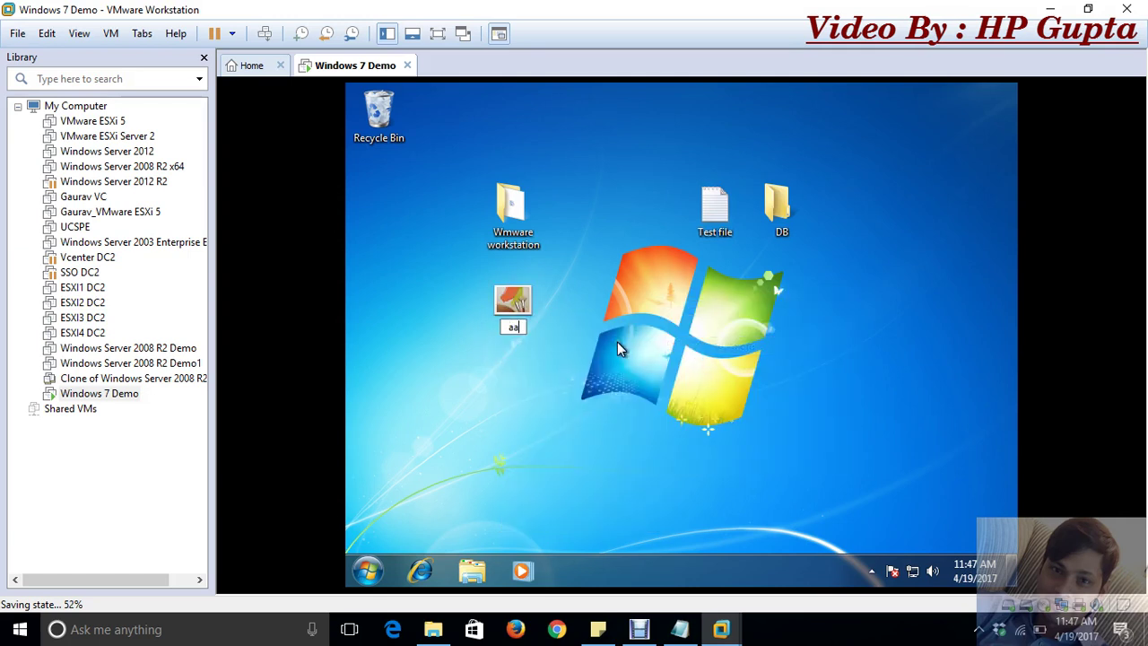
key(Return)
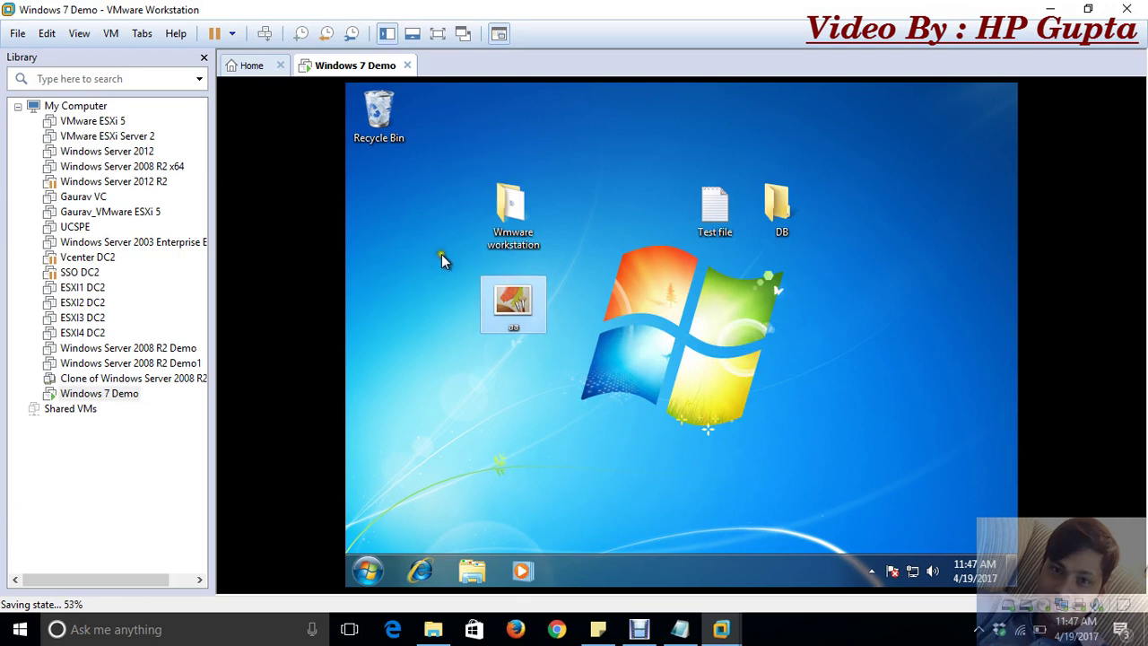
click(442, 258)
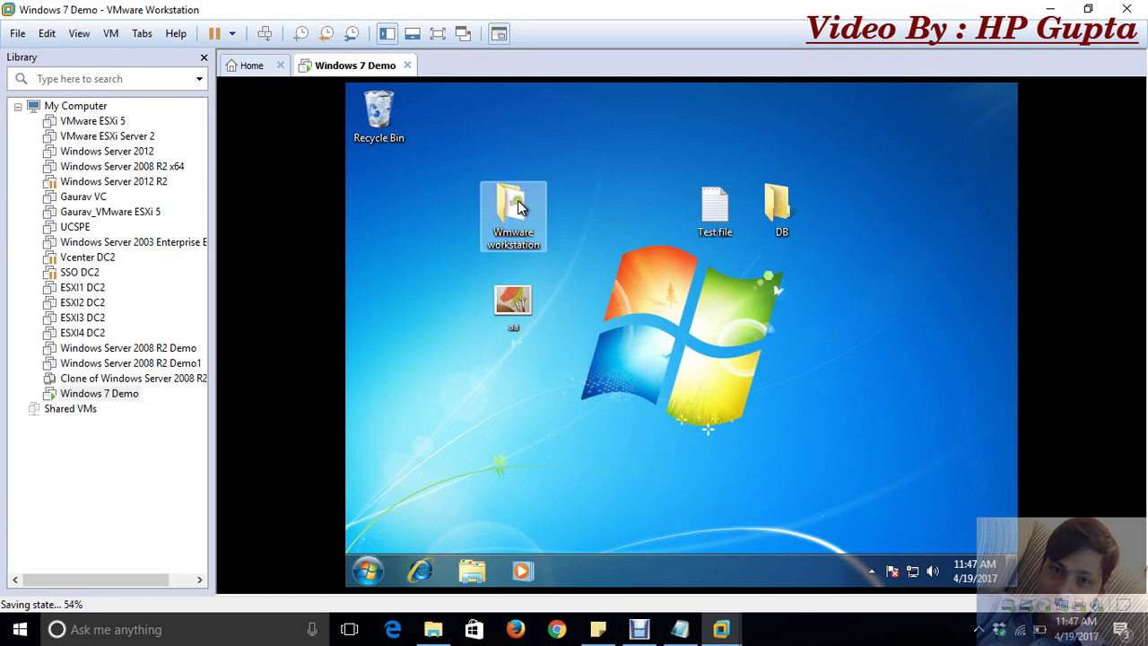
drag(884, 180, 495, 400)
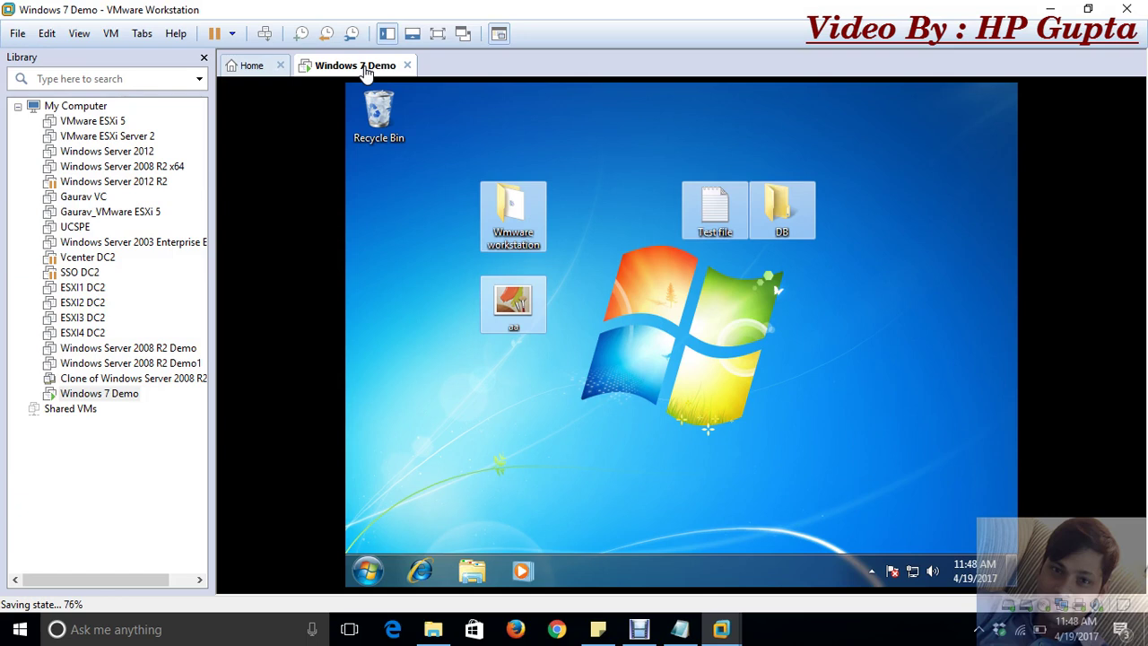
click(598, 190)
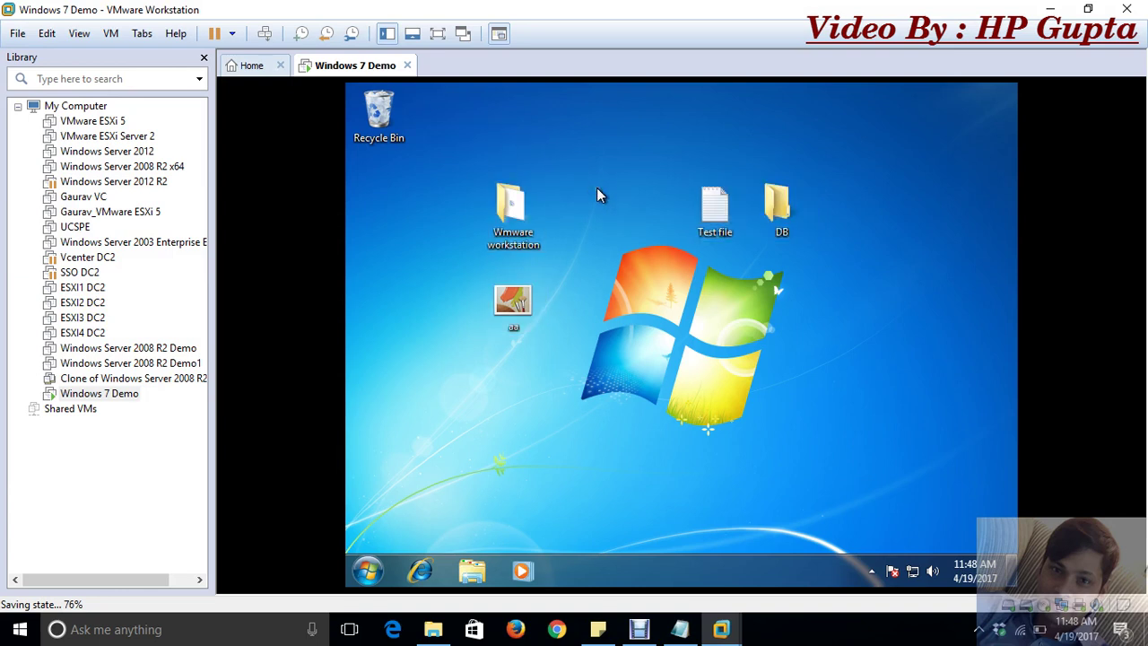
click(368, 571)
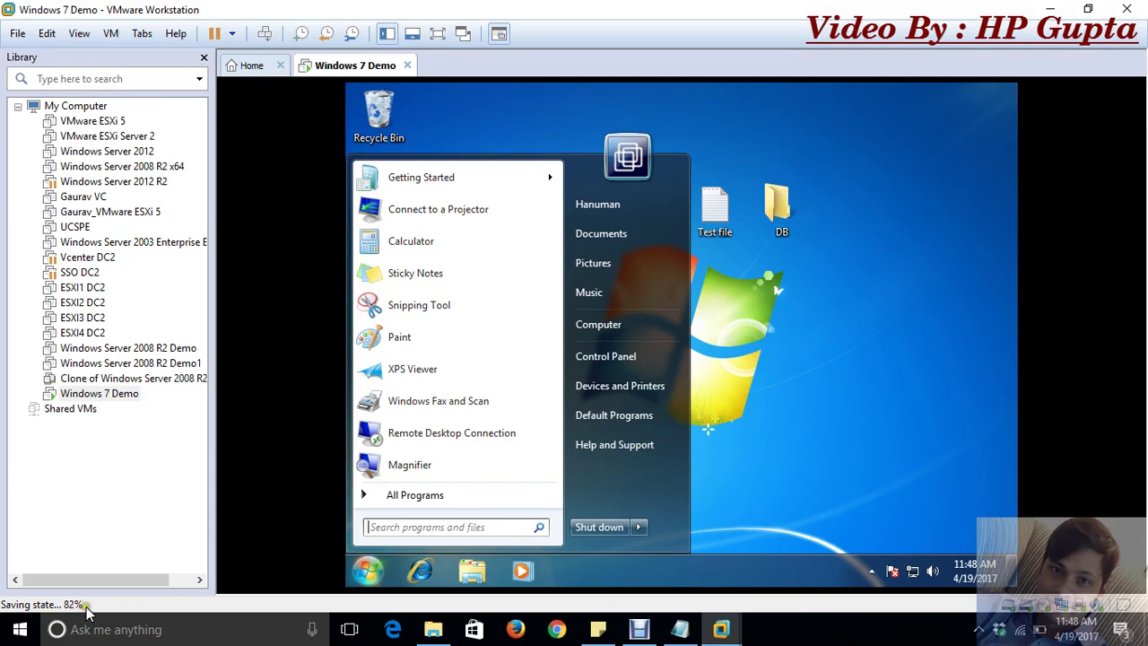
click(639, 629)
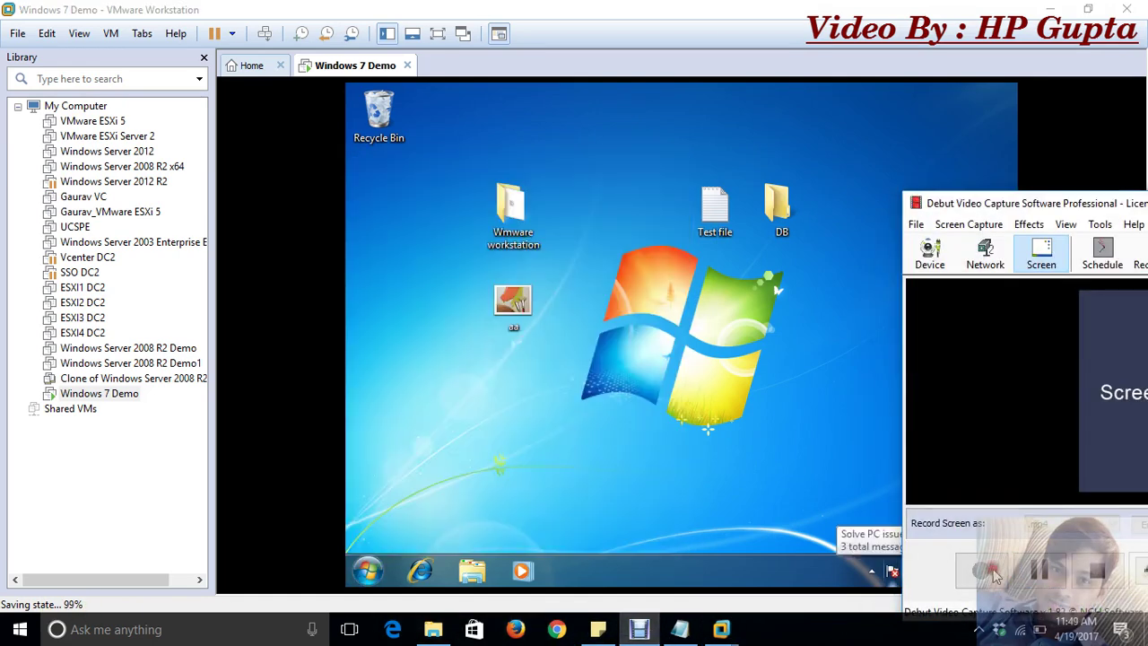
click(624, 66)
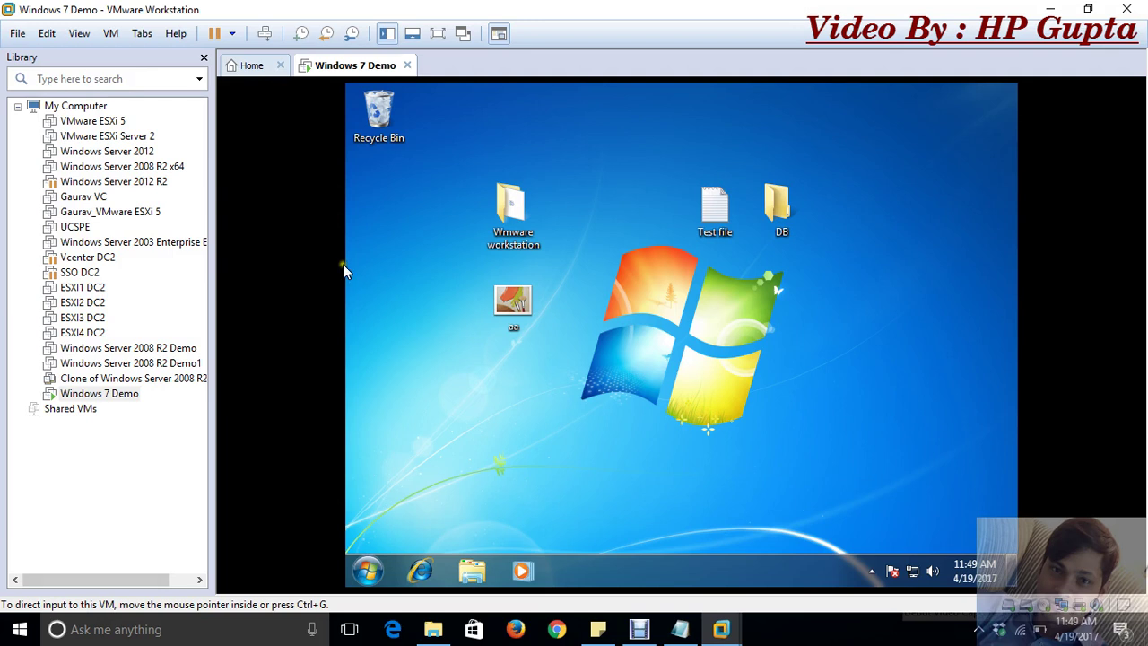
Delete the Wmware workstation folder from the virtual machine's desktop, sending it to the Recycle Bin.
right_click(605, 245)
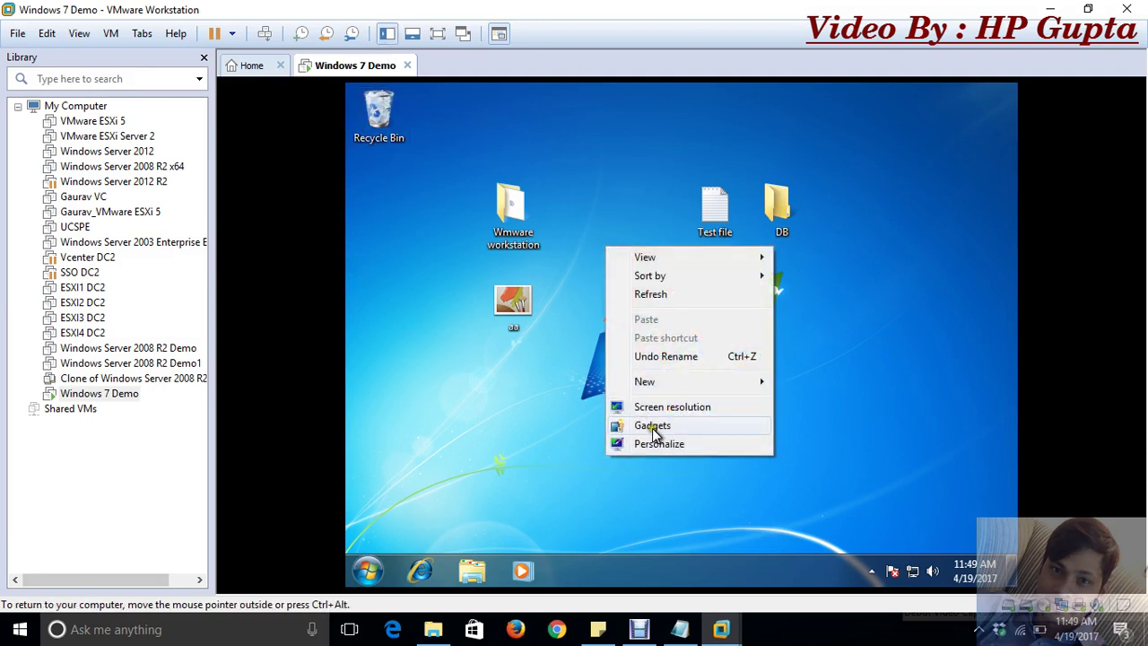
mouse_move(682, 383)
click(512, 236)
key(Delete)
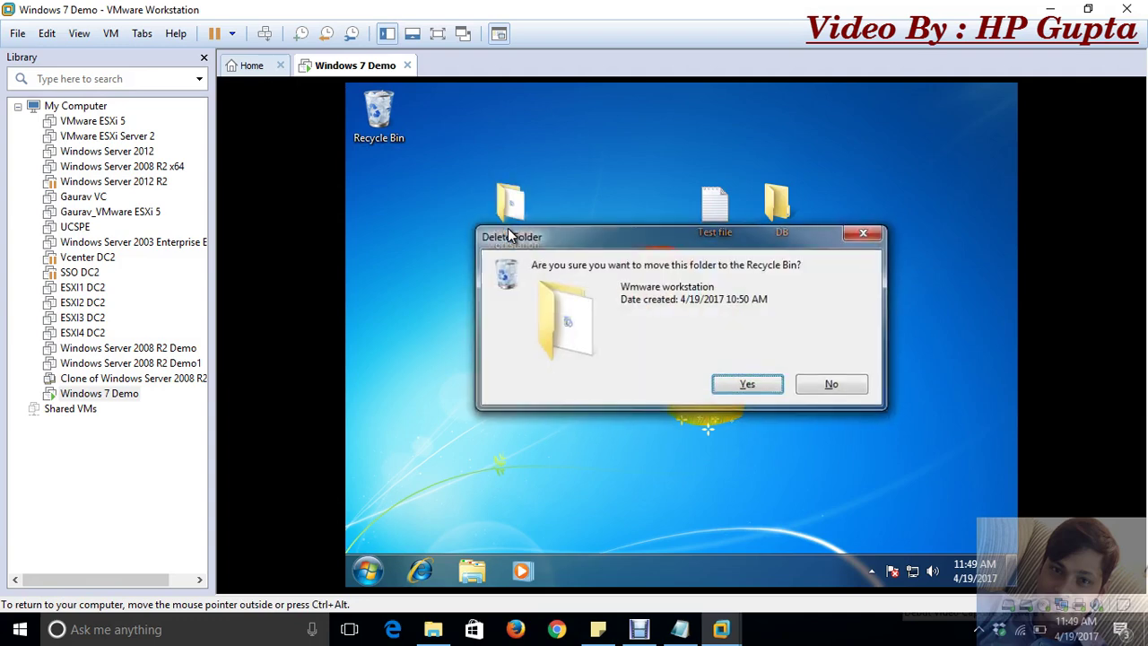
key(Return)
drag(475, 192, 956, 376)
click(876, 311)
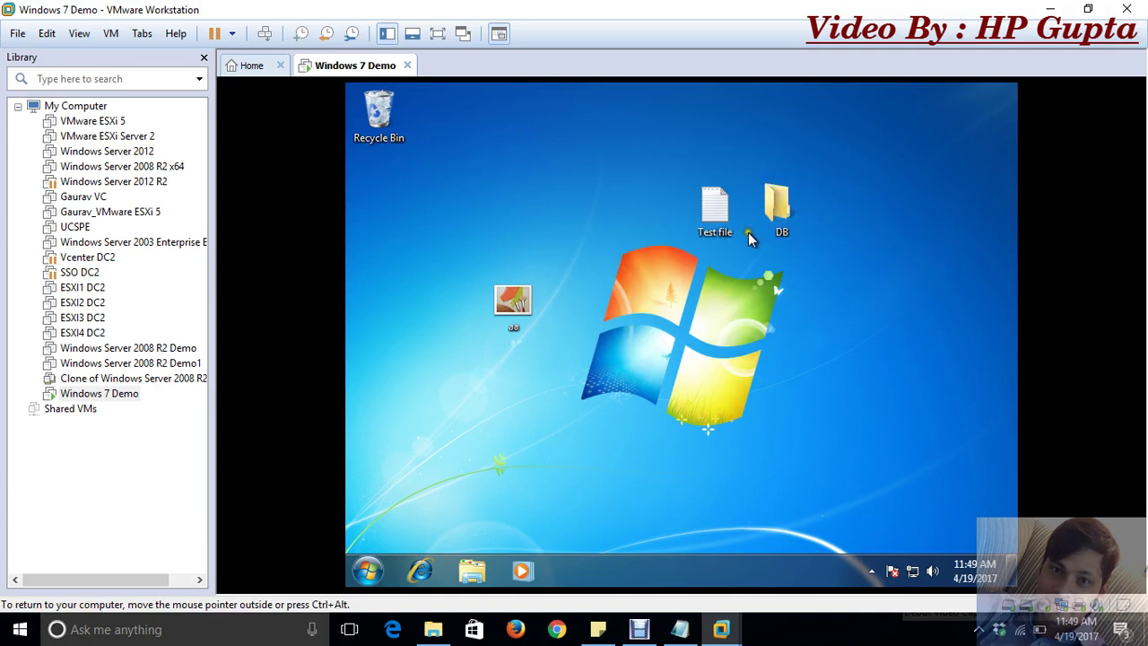
drag(454, 208, 900, 389)
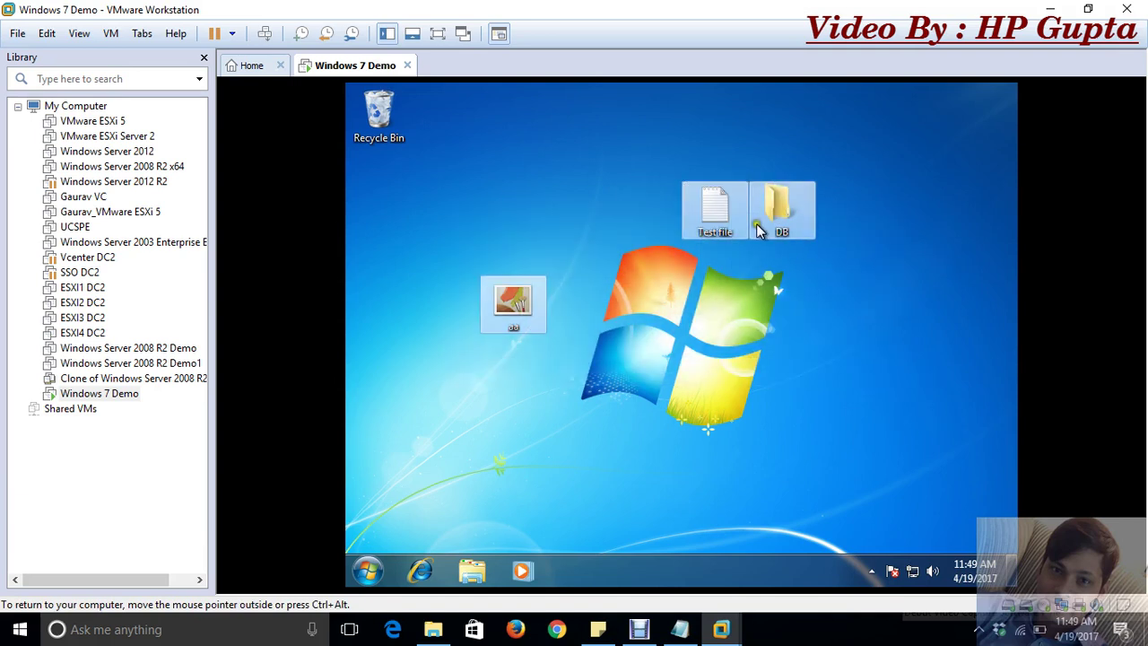
click(470, 245)
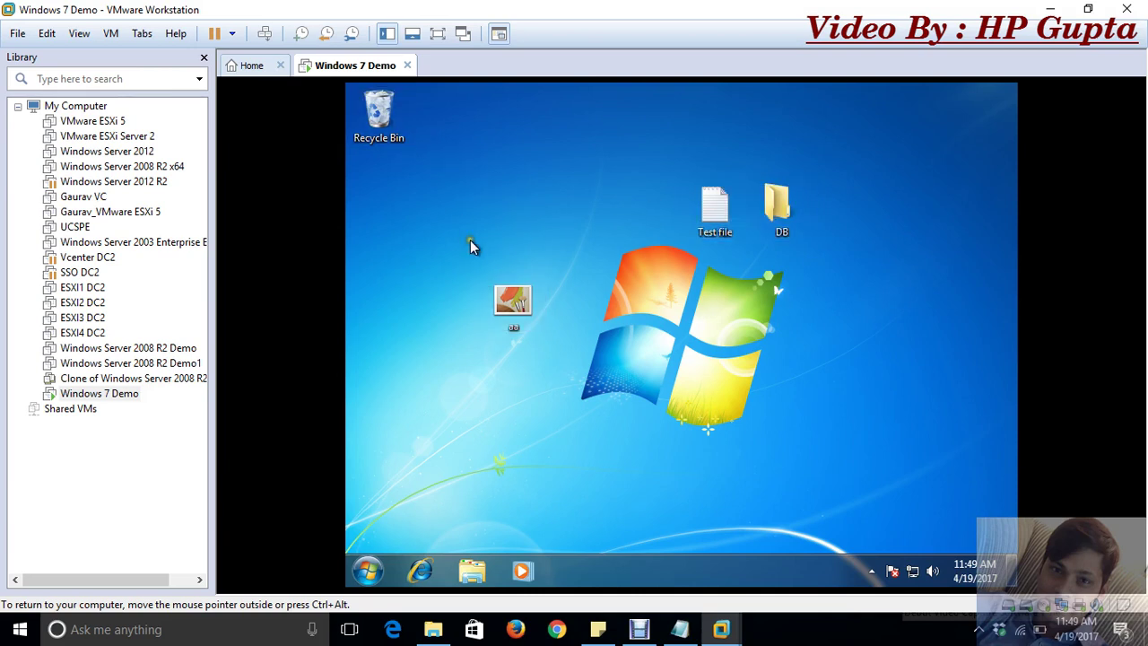
Examine the "Fresh OS with DB Installation" snapshot and the current state of Windows 7 Demo in Snapshot Manager, and close it.
right_click(351, 68)
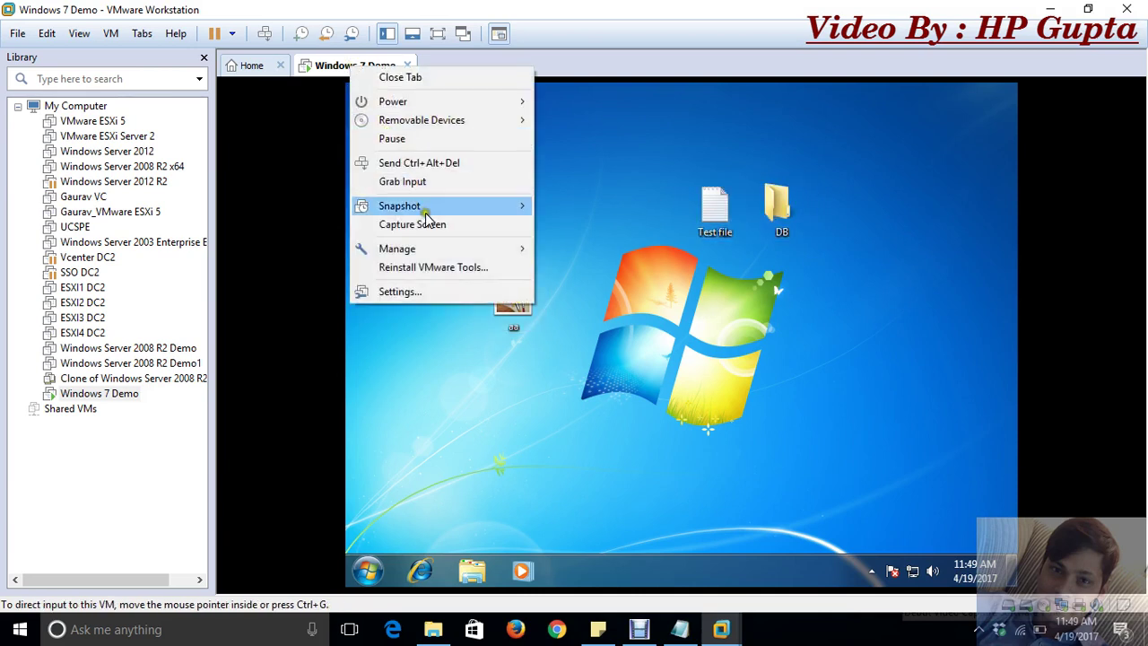
mouse_move(428, 210)
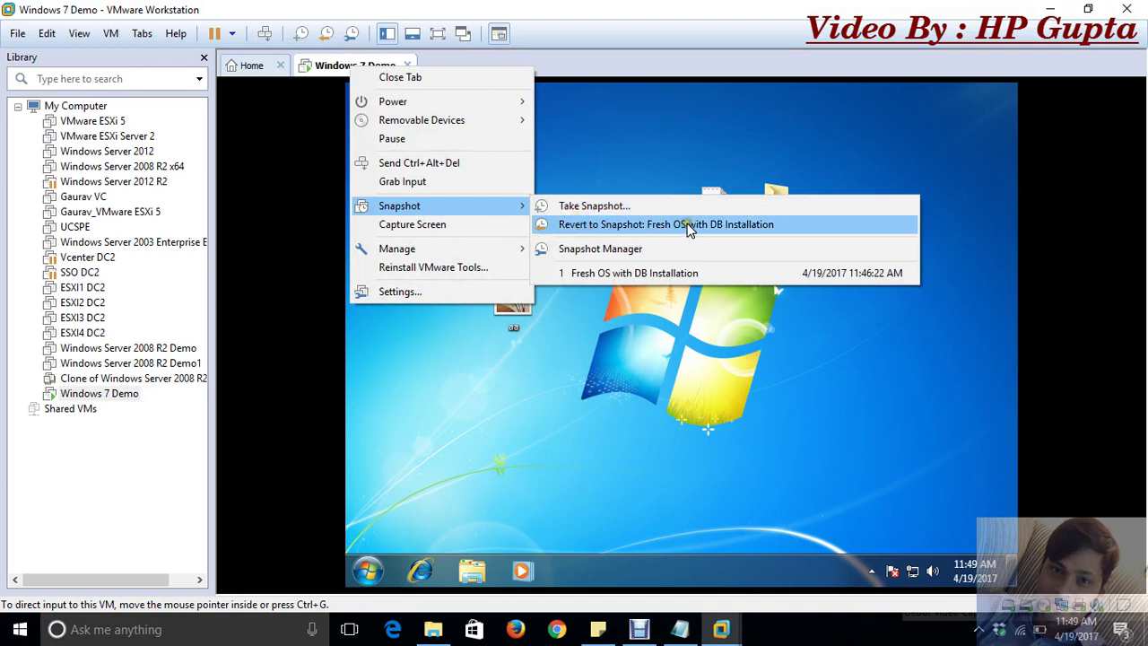
click(634, 251)
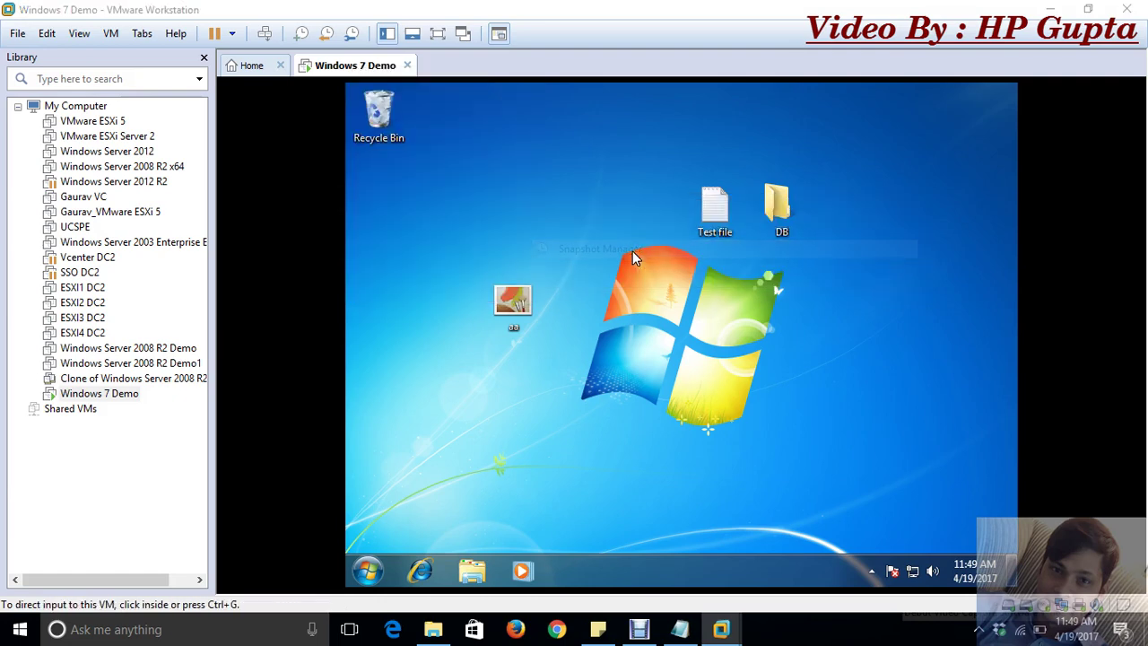
drag(274, 34, 692, 103)
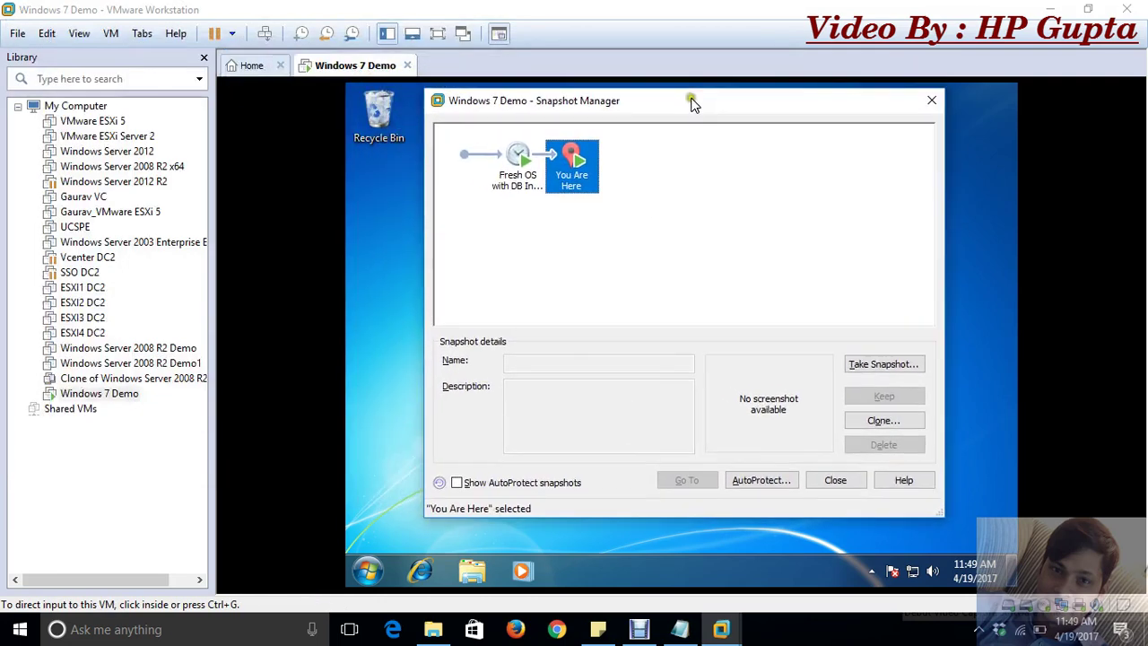
click(518, 189)
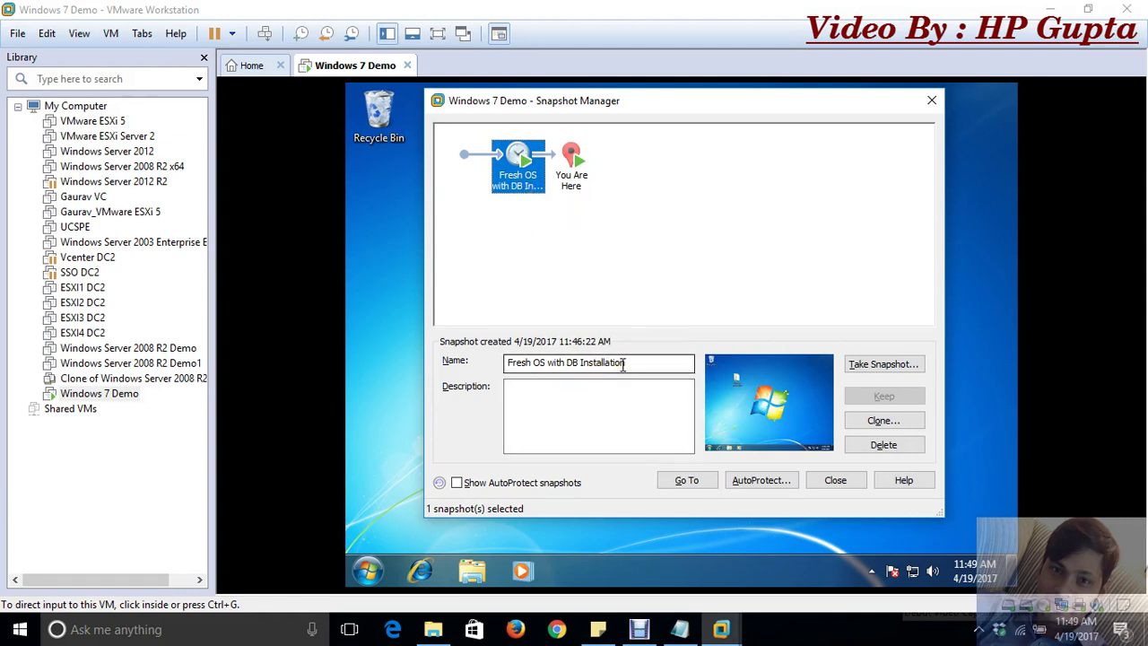
click(577, 363)
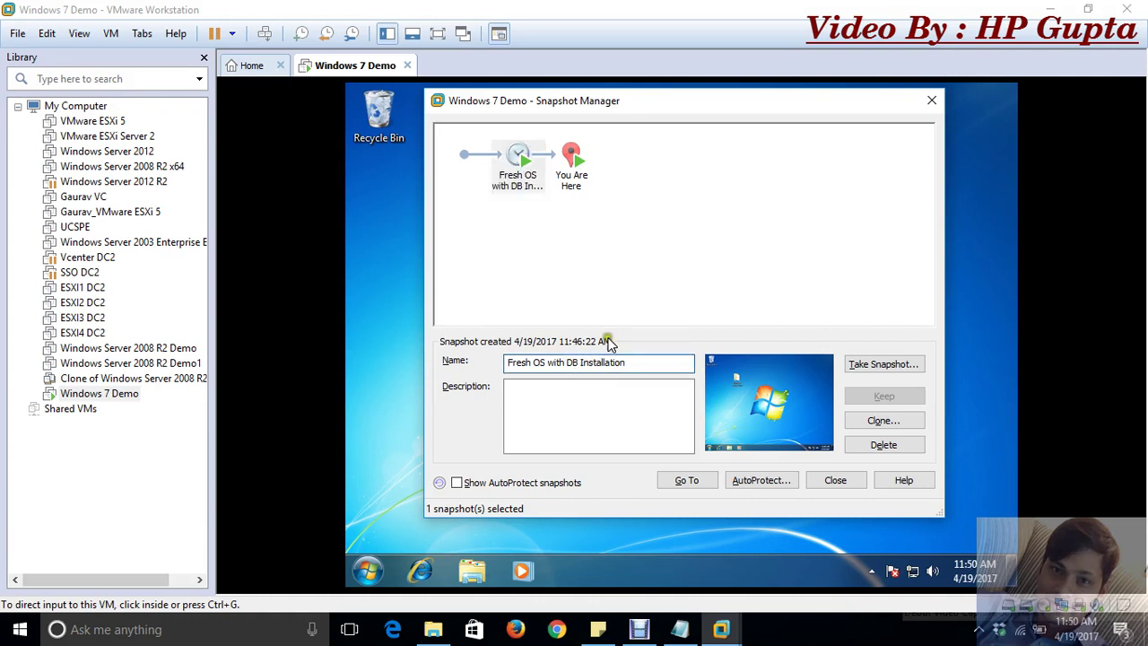
click(578, 179)
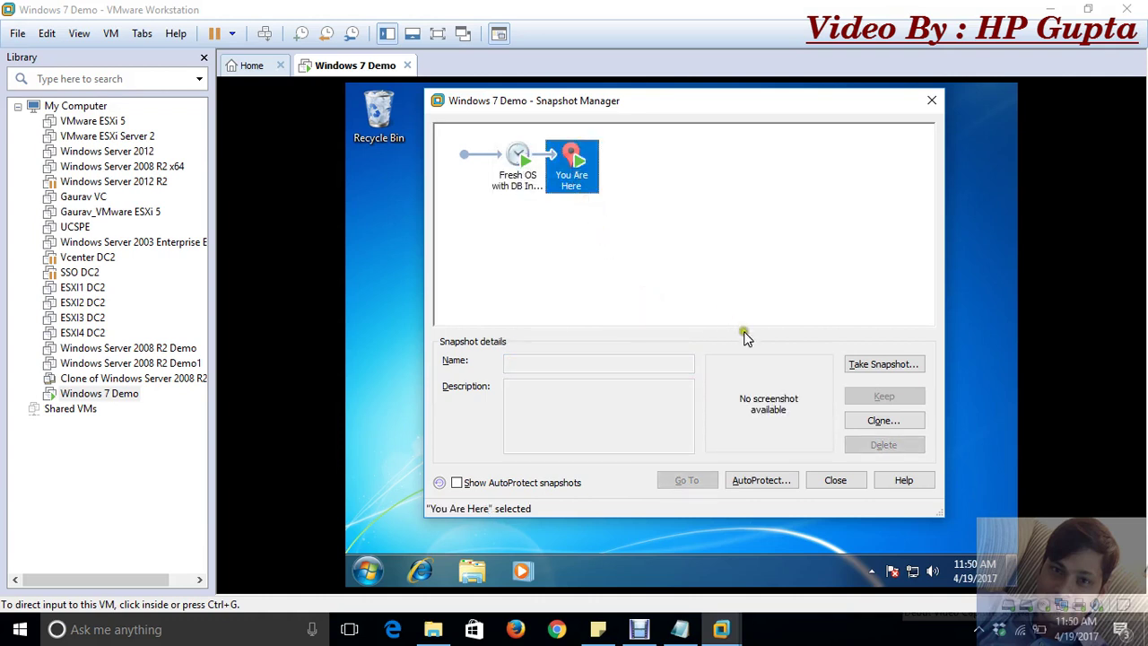
click(518, 164)
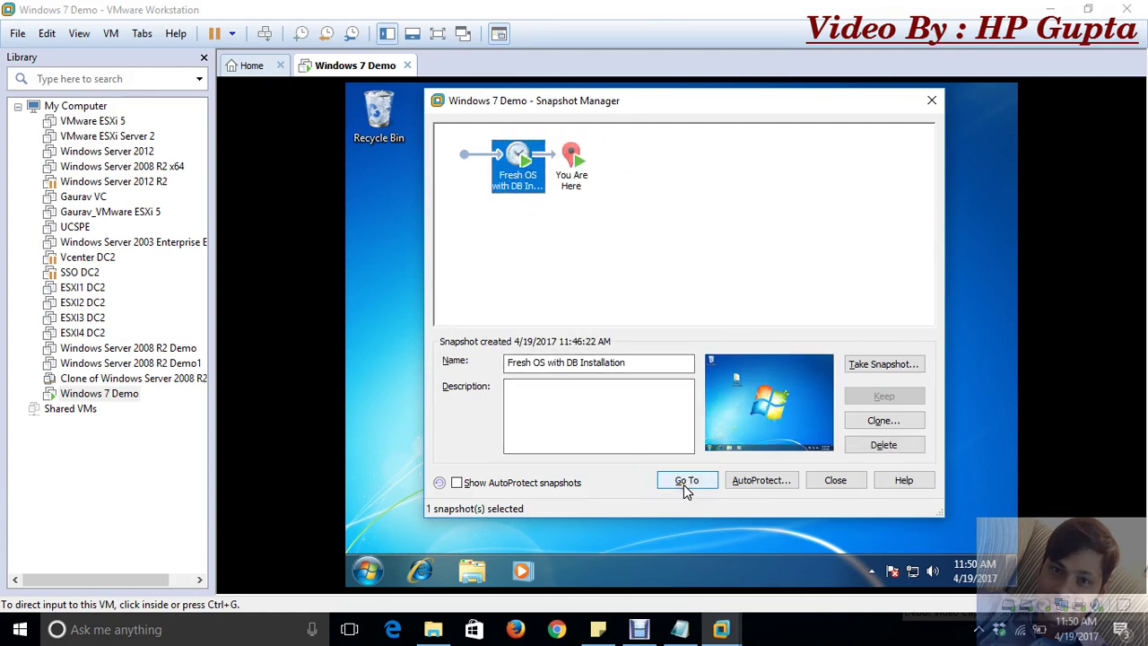
click(833, 486)
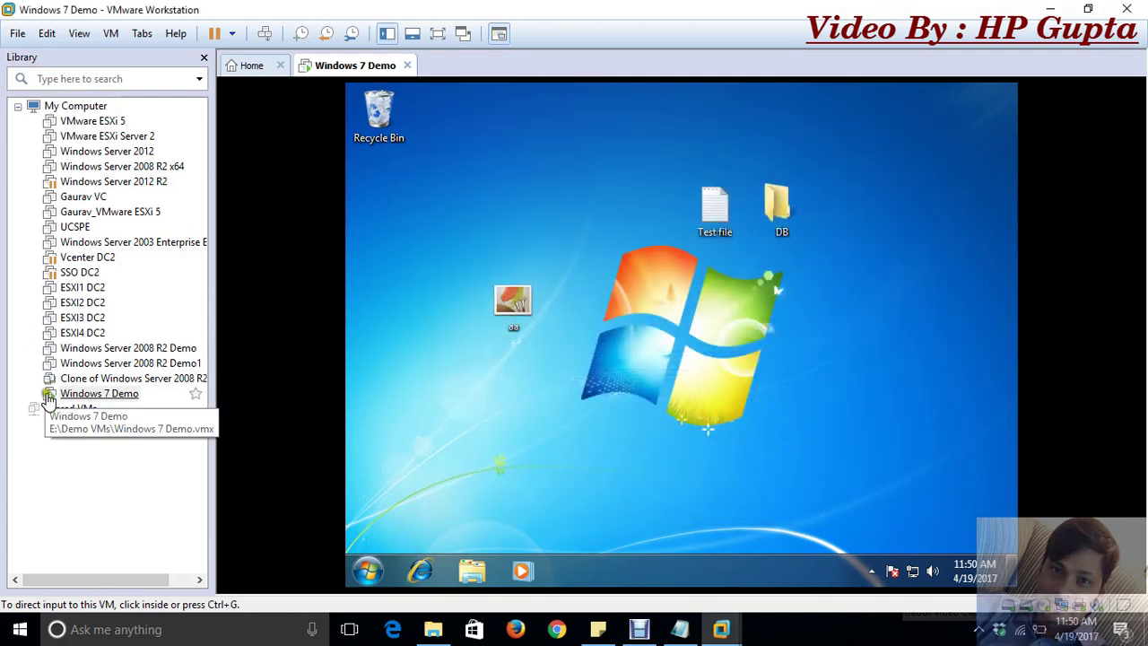
Restore the Windows 7 Demo virtual machine to the "Fresh OS with DB Installation" snapshot through Snapshot Manager, accepting loss of the current state.
right_click(81, 396)
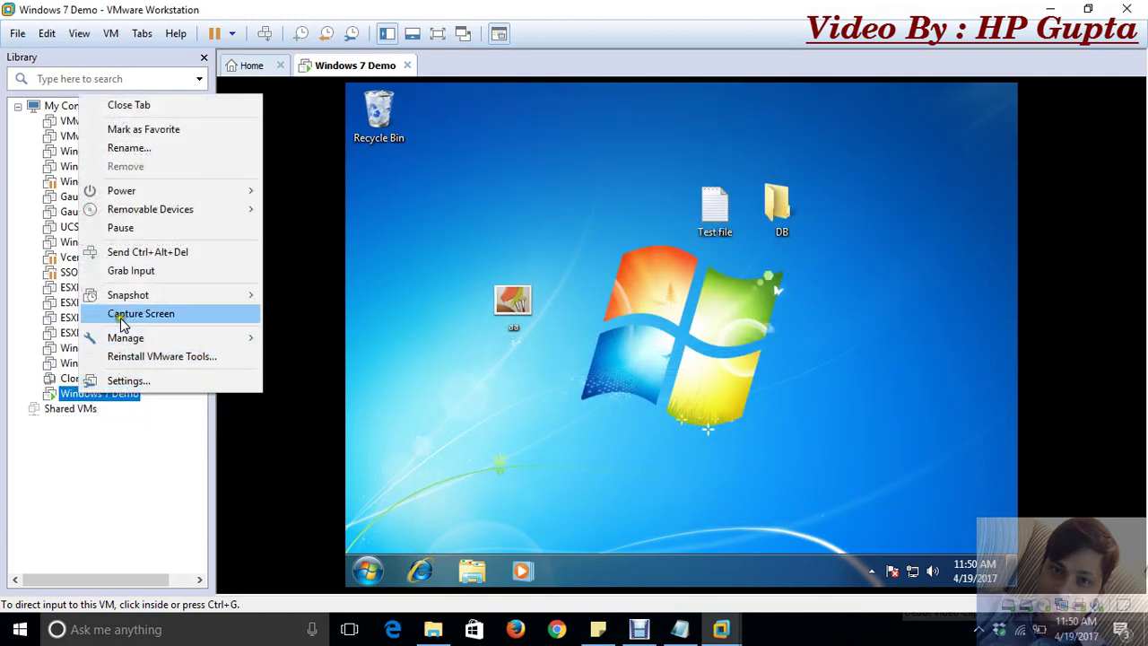
mouse_move(122, 298)
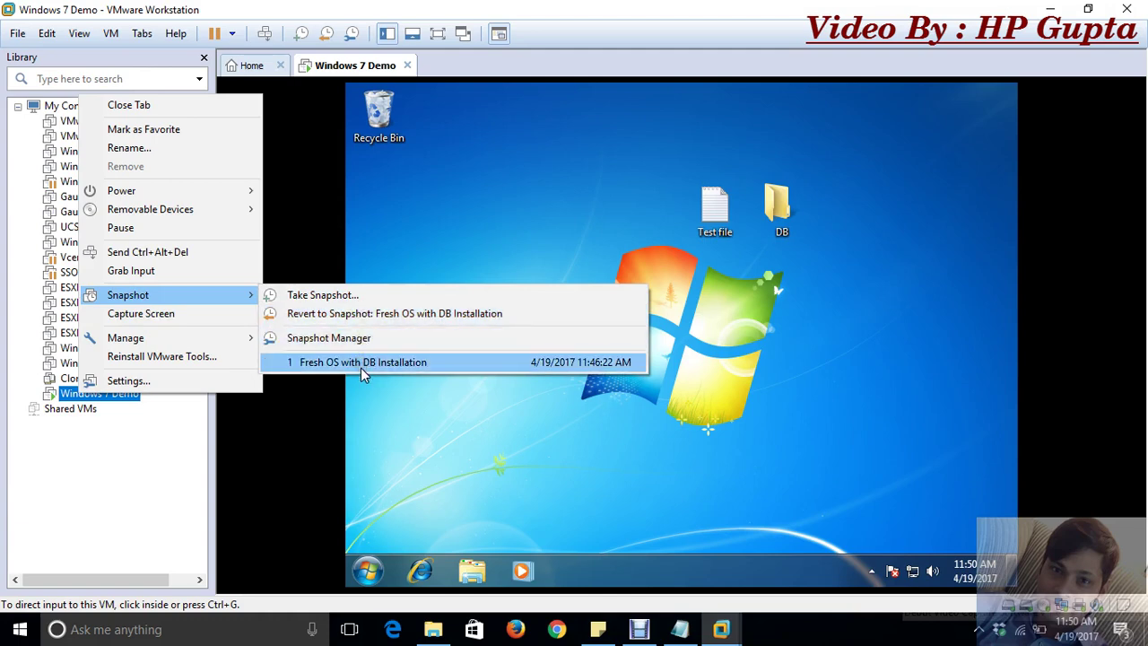
click(349, 339)
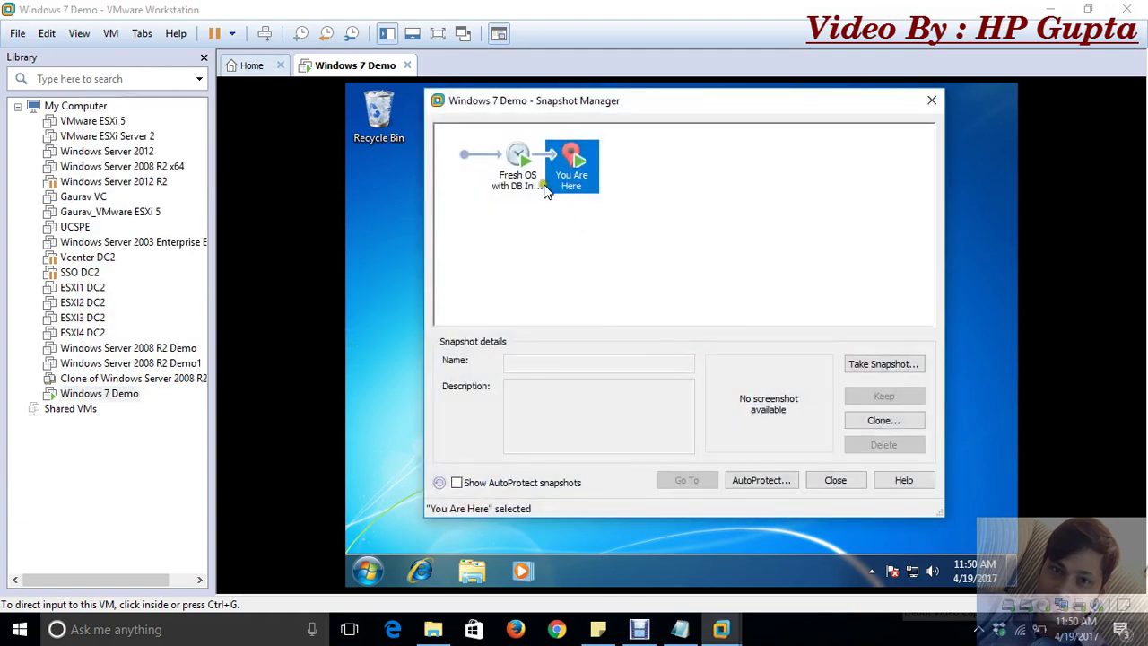
click(521, 175)
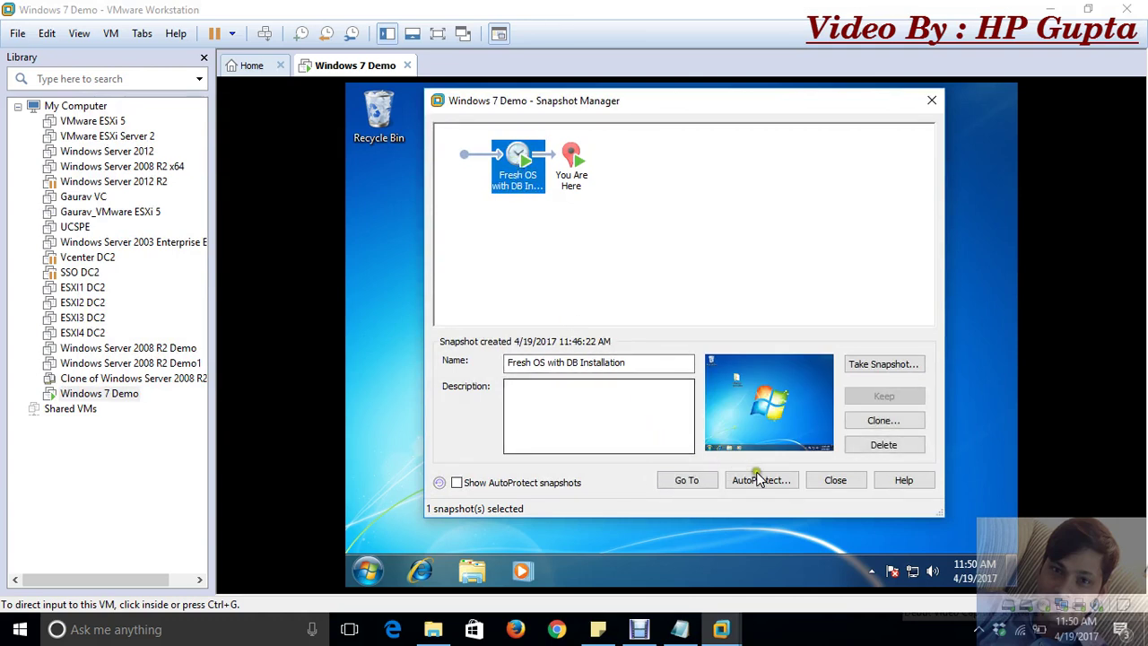
click(704, 484)
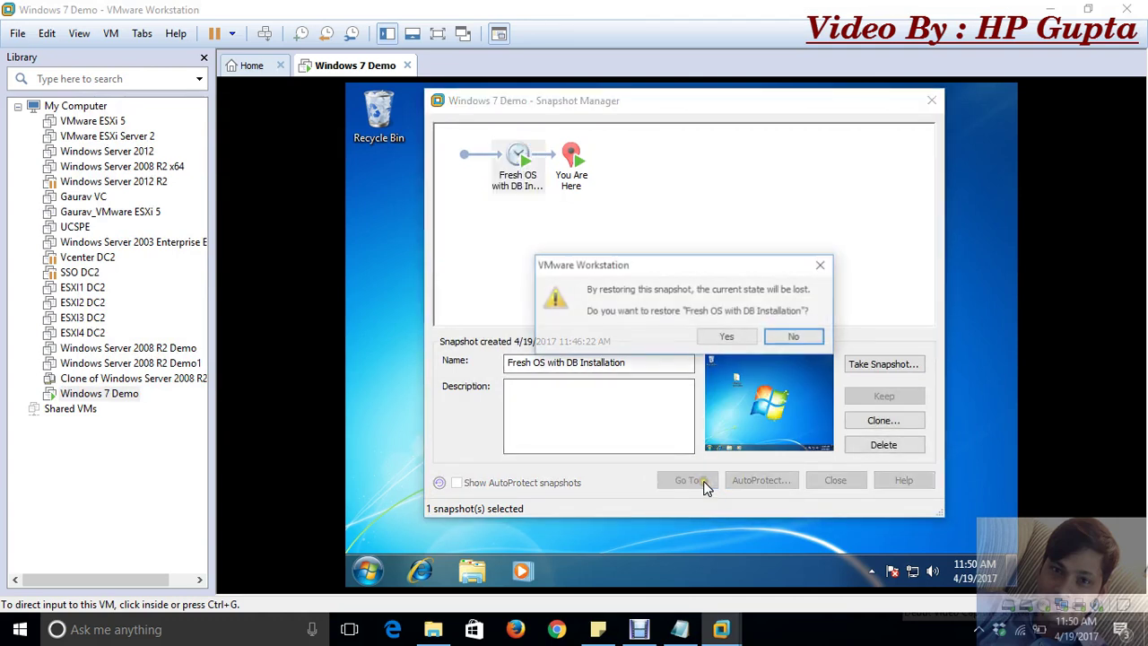
click(725, 338)
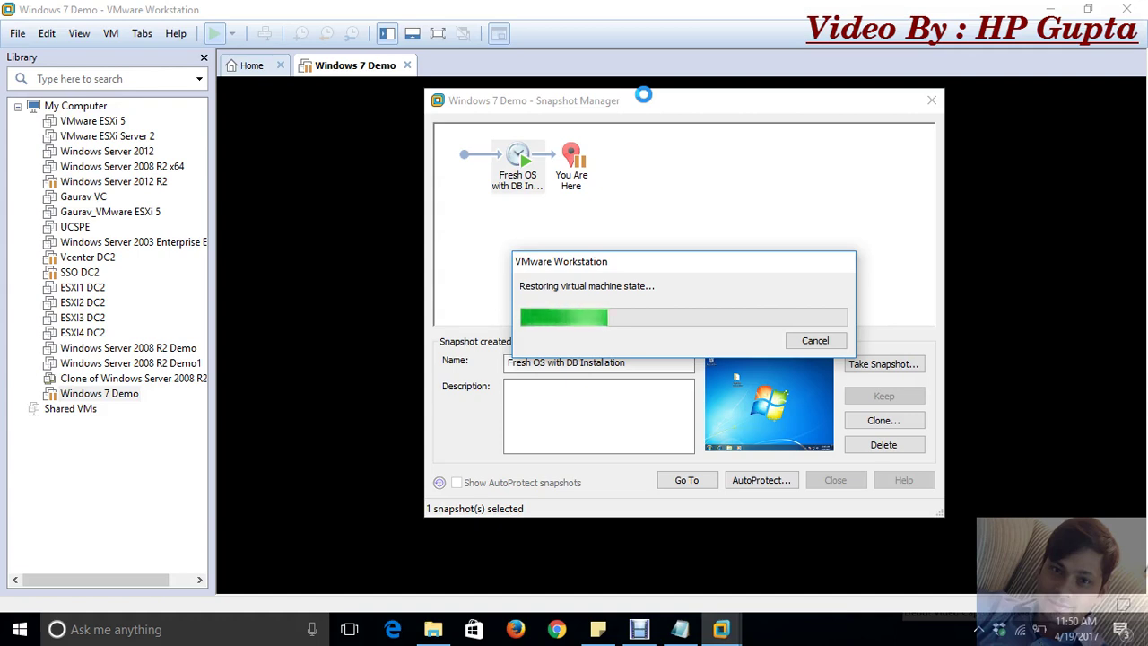
click(638, 630)
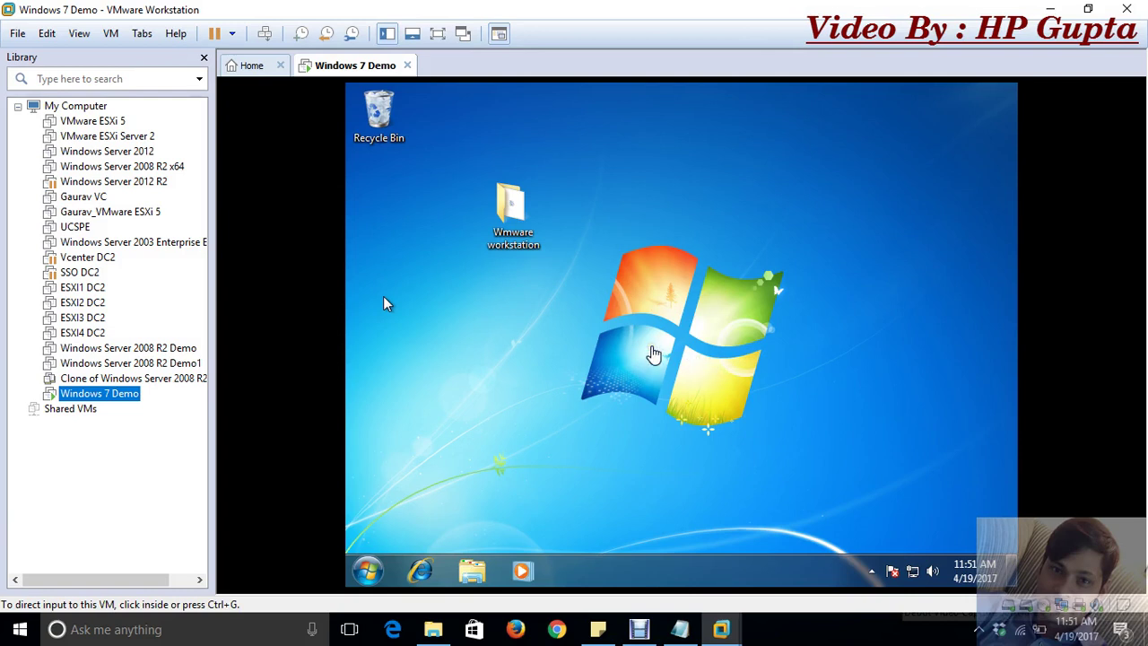
click(383, 305)
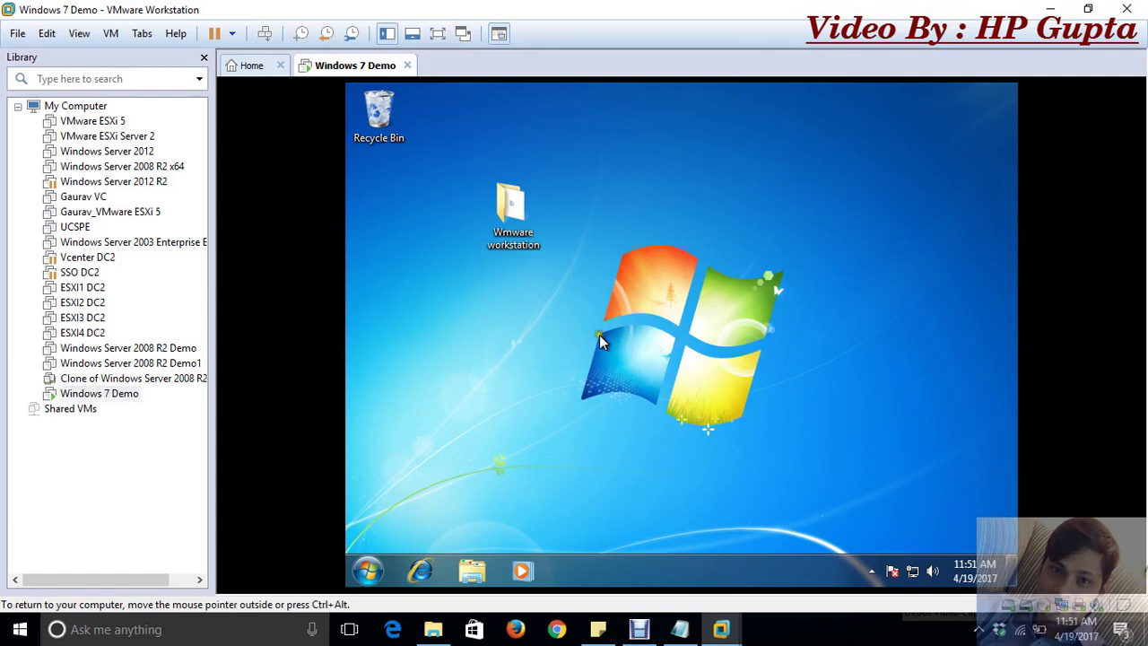
drag(446, 156, 609, 286)
drag(484, 310, 934, 447)
Reopen Snapshot Manager for Windows 7 Demo, review the options available for the "Fresh OS with DB Installation" snapshot, and close it.
right_click(365, 61)
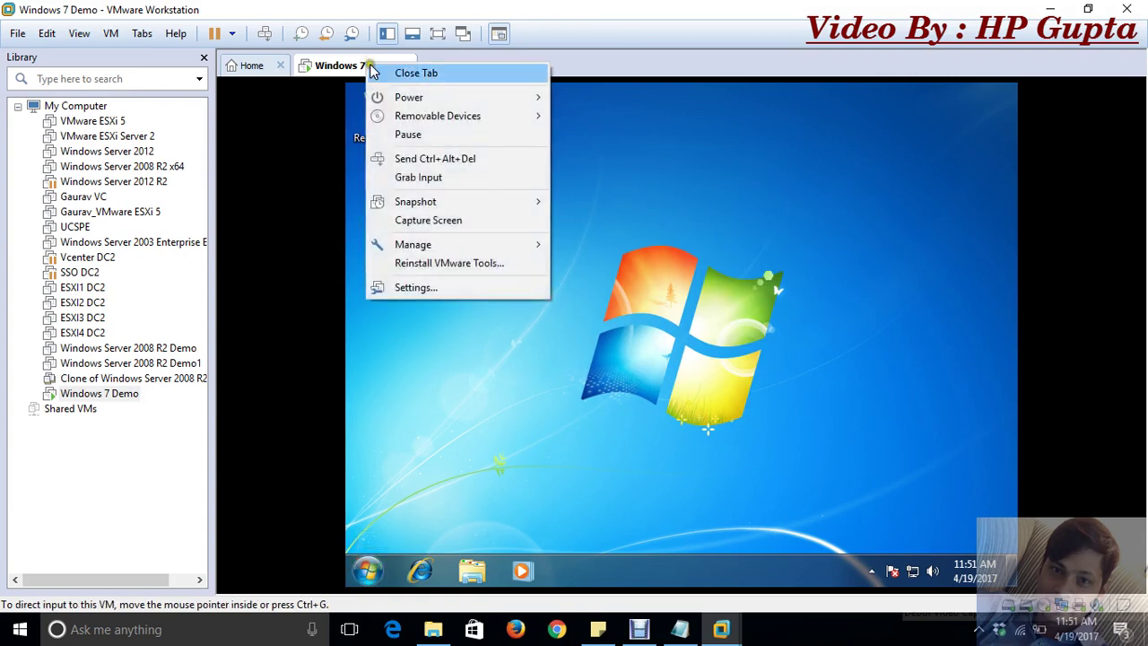
mouse_move(465, 206)
click(628, 244)
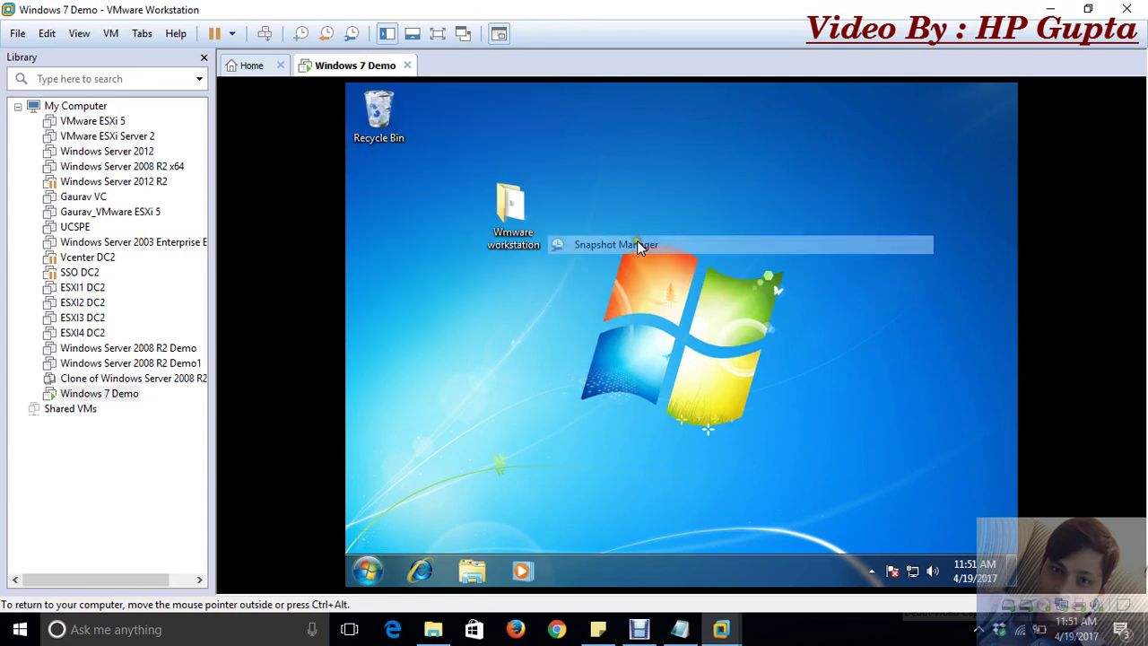
click(519, 167)
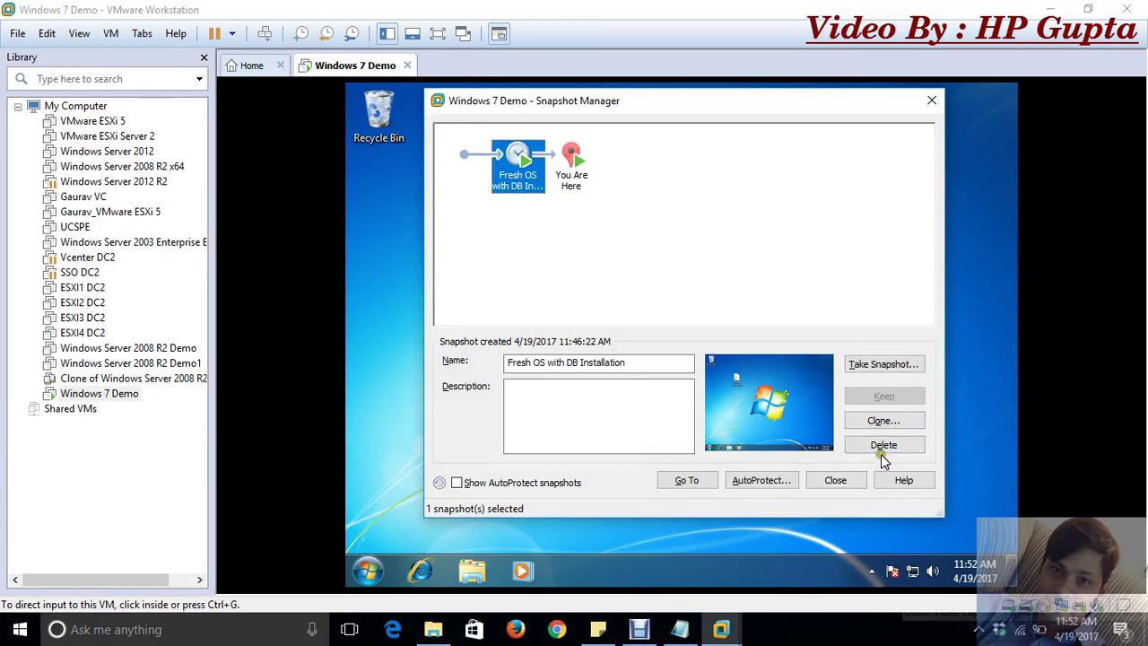
click(836, 480)
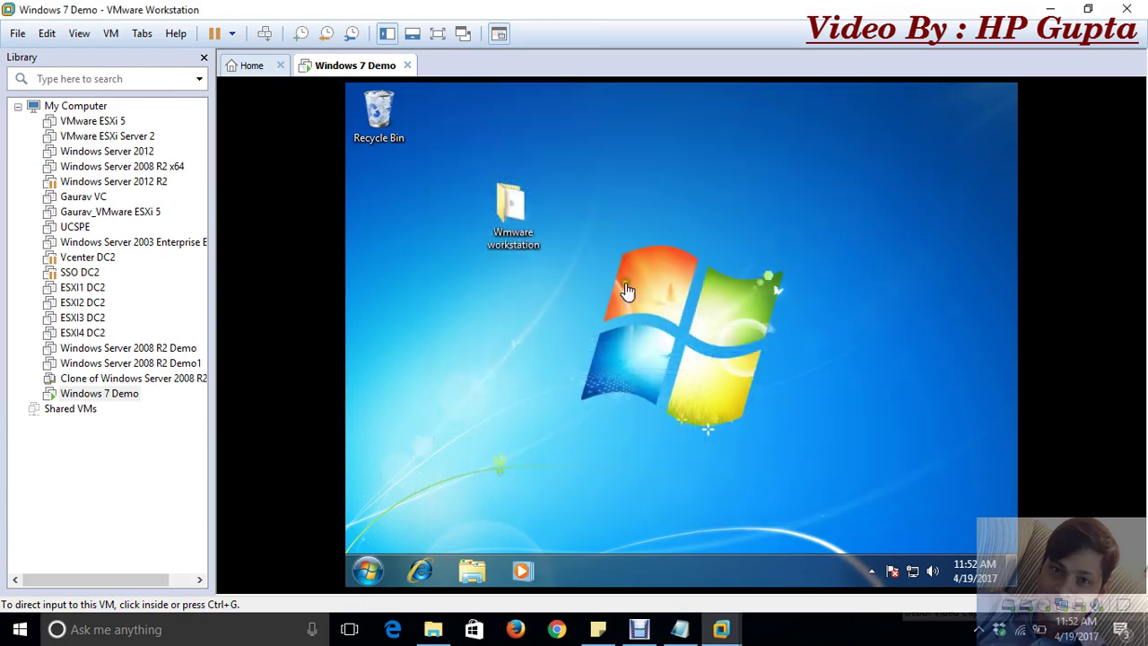